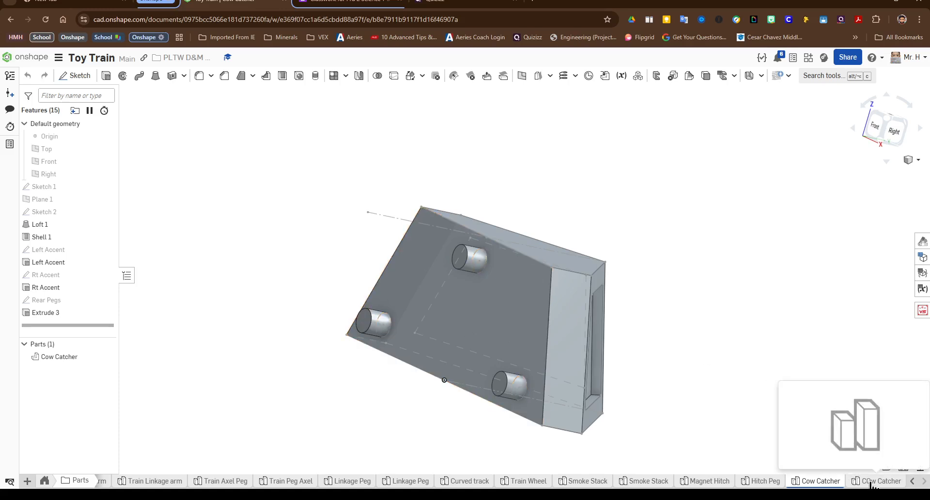
Step: Start a sketch on the Top plane in the second Cow Catcher Part Studio and view it from the top
left_click(872, 482)
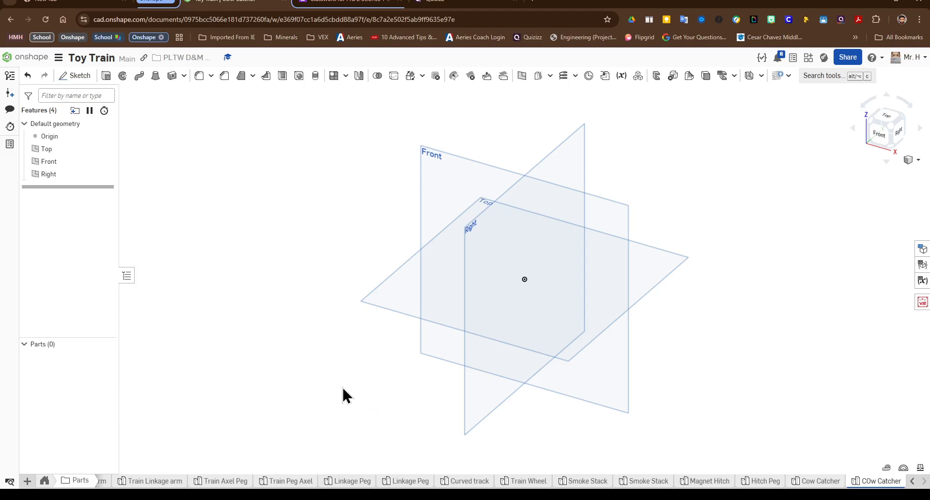
left_click(641, 251)
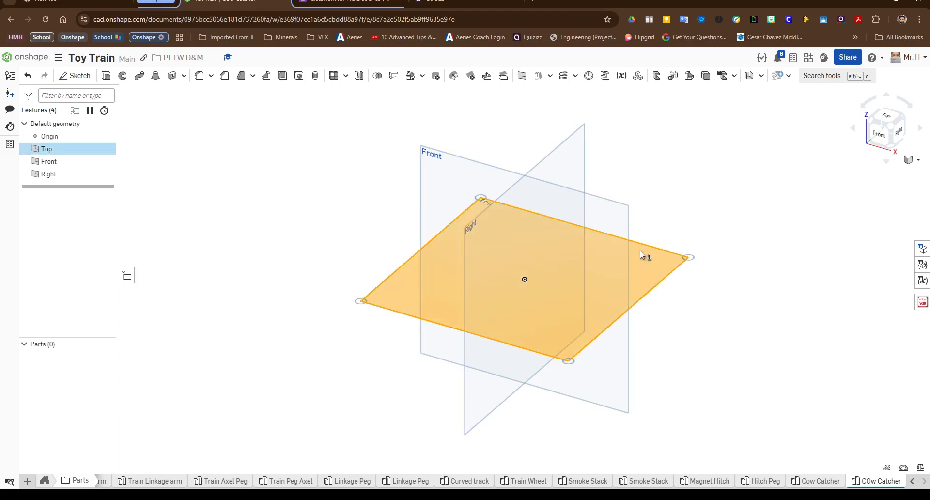
left_click(74, 75)
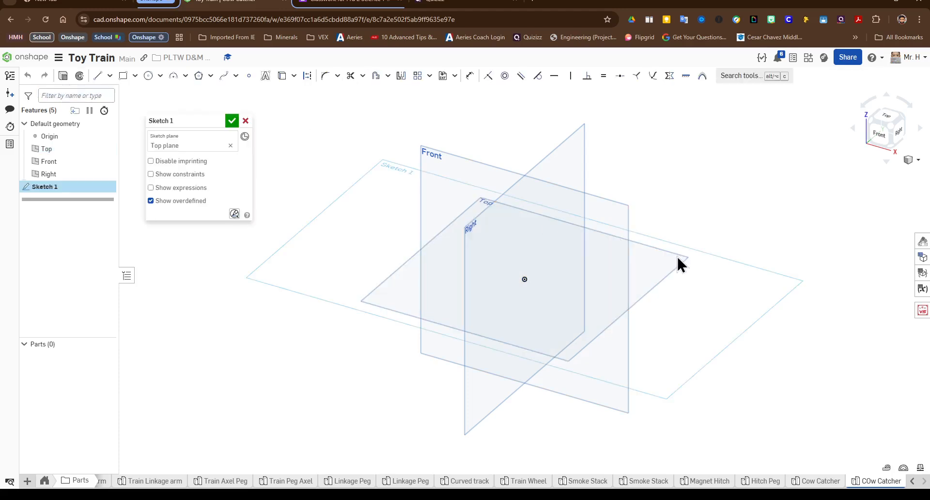
left_click(884, 119)
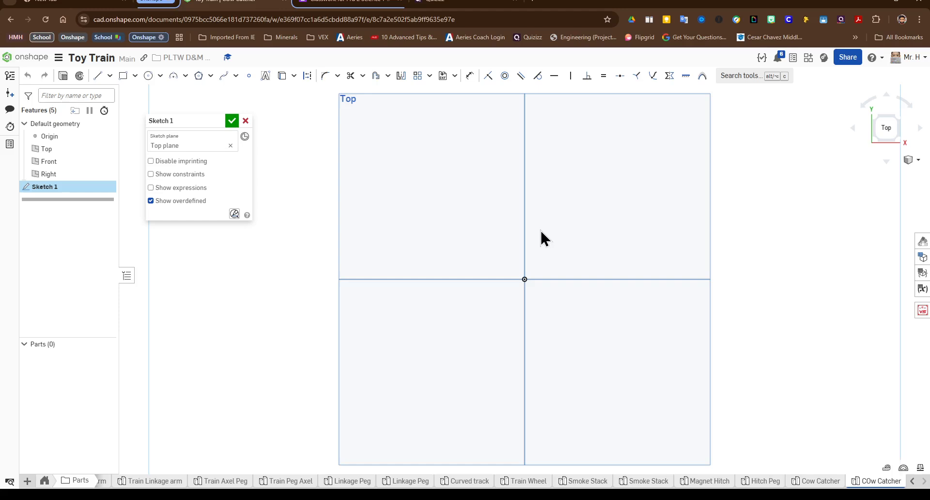
Step: Draw a horizontal line 22.86 mm long from the origin toward the left
left_click(93, 76)
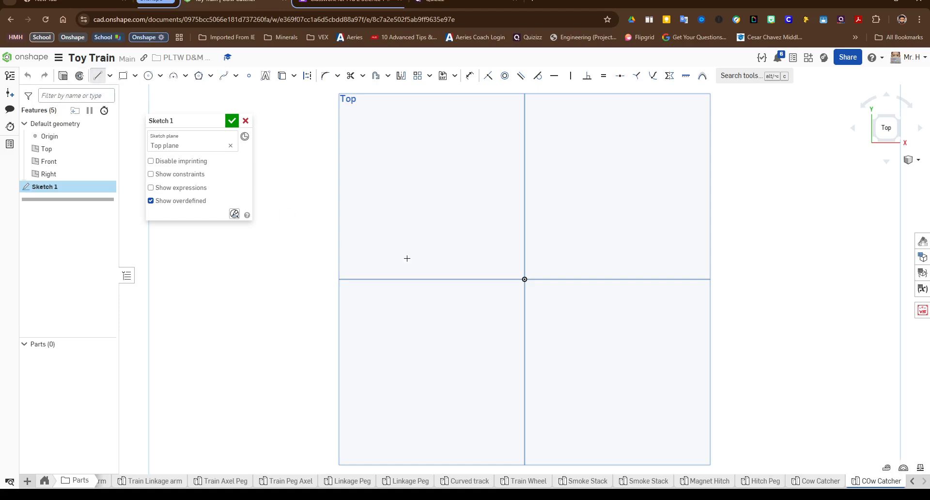
left_click(524, 278)
left_click(453, 280)
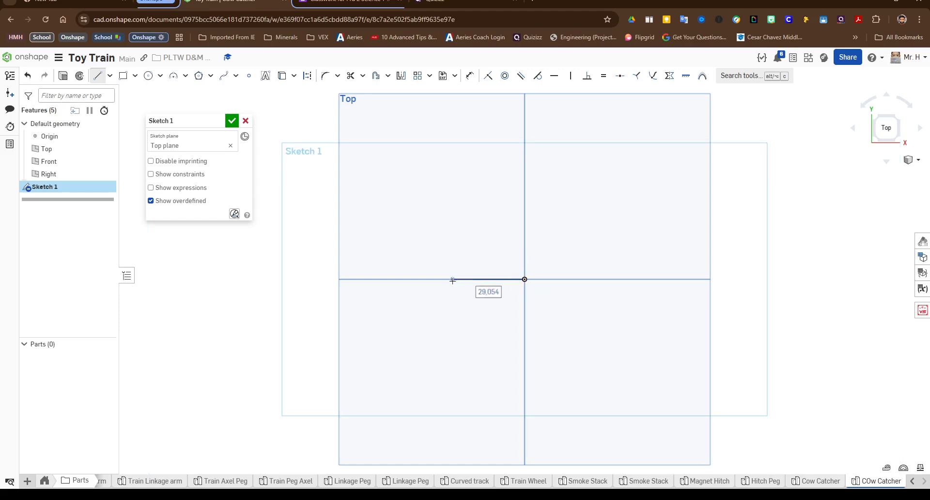
type("22.86")
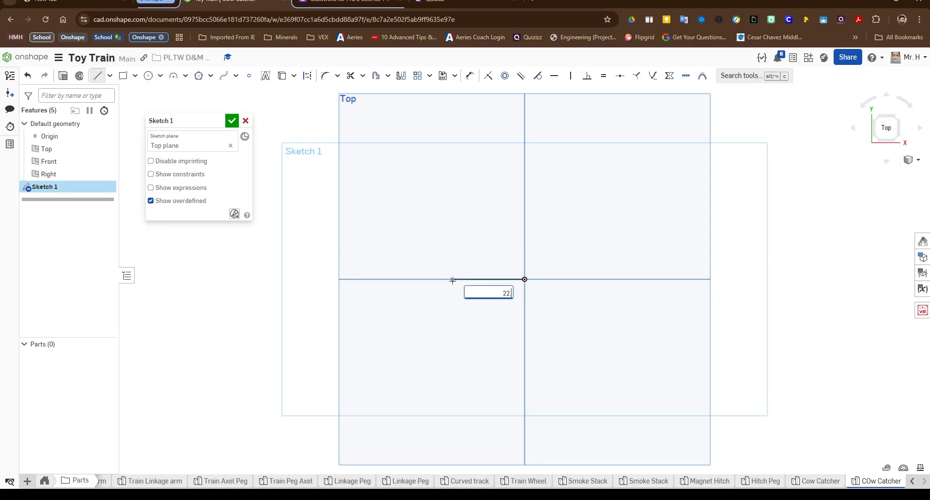
type(" mm")
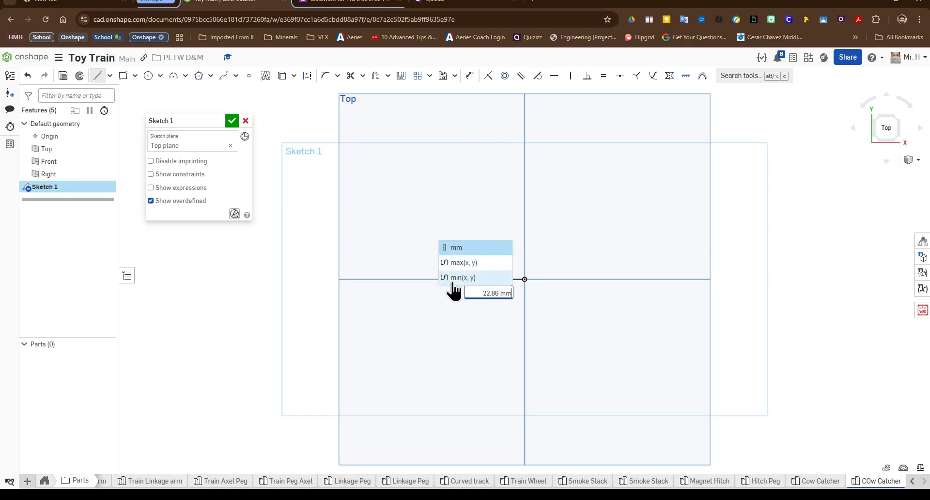
key("Return")
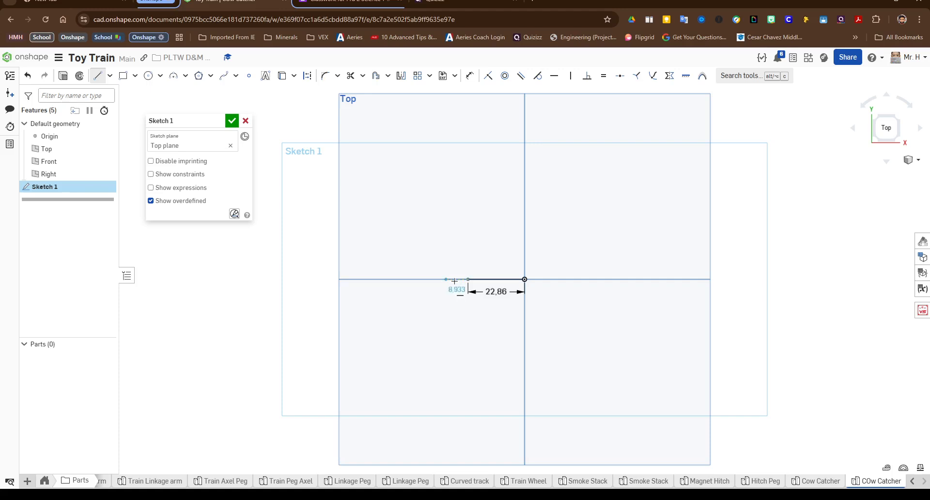
Step: Draw a vertical line 6.35 mm up from the left end of the horizontal line
key("g")
left_click(468, 279)
key("l")
left_click(468, 279)
left_click(468, 246)
type("6")
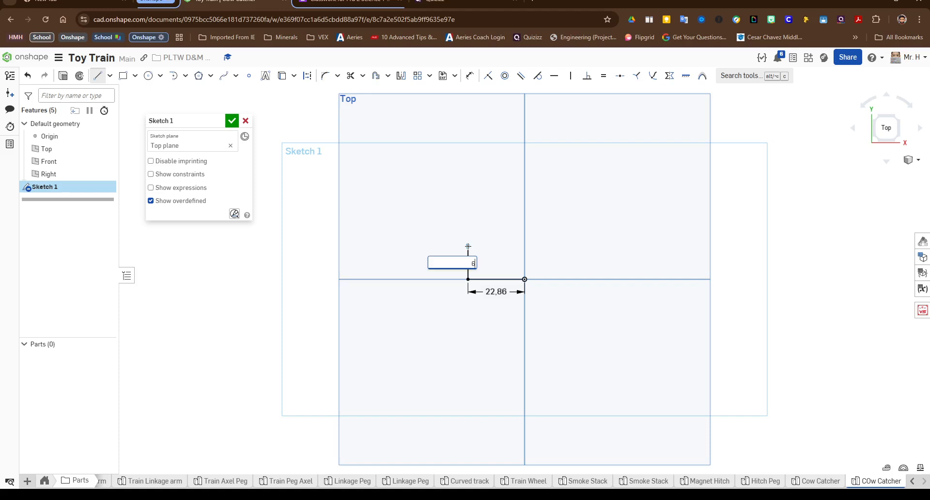
type(".35 mm")
key("Return")
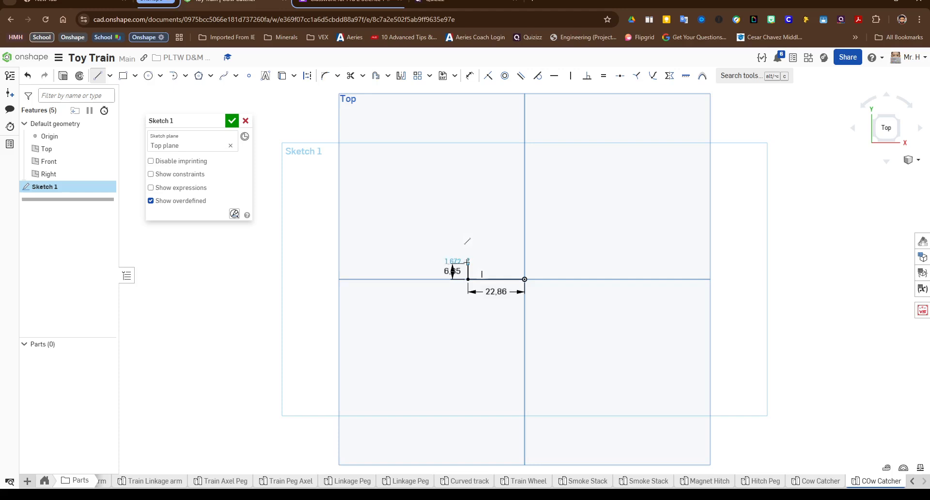
Step: Draw a 25.4 mm vertical construction line up from the origin and a sloped line joining it to the 6.35 mm line's top
key("t")
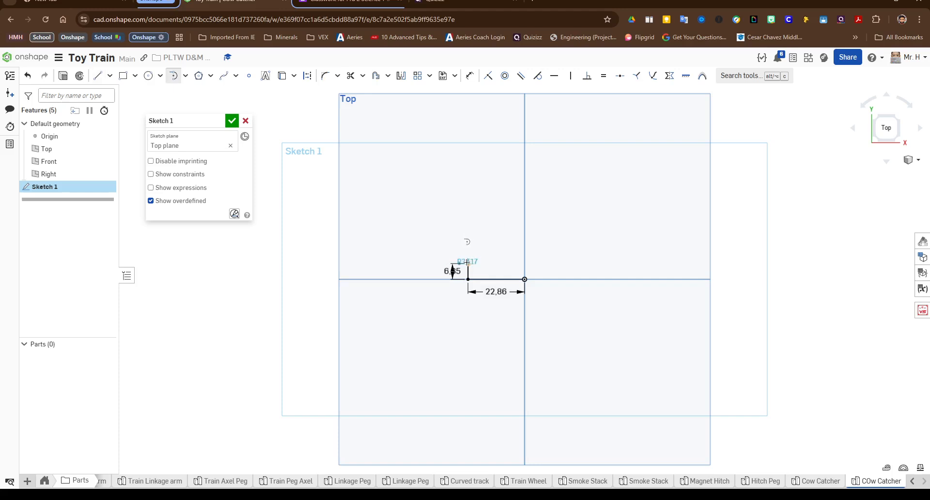
key("l")
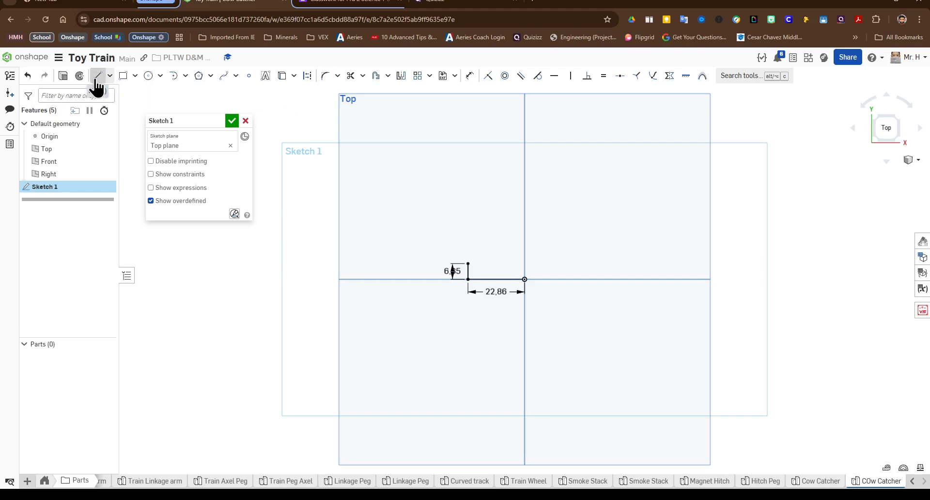
left_click(307, 76)
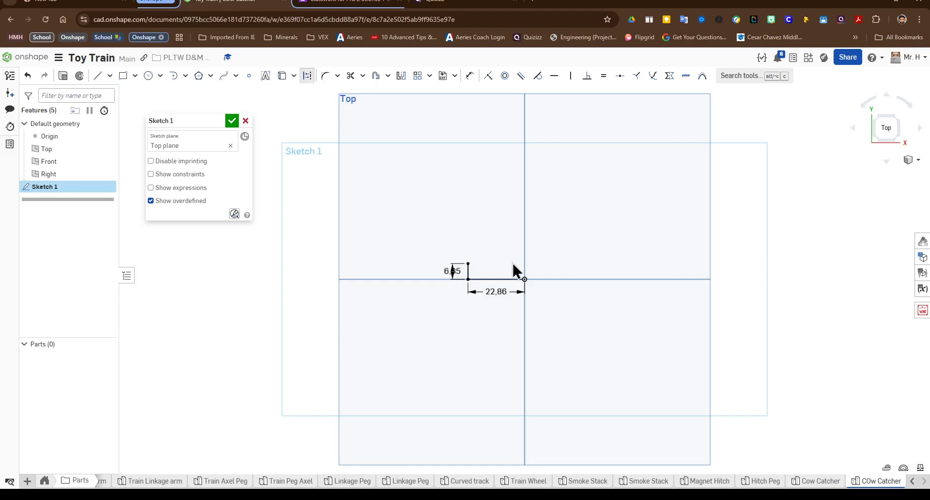
left_click(97, 76)
left_click(525, 279)
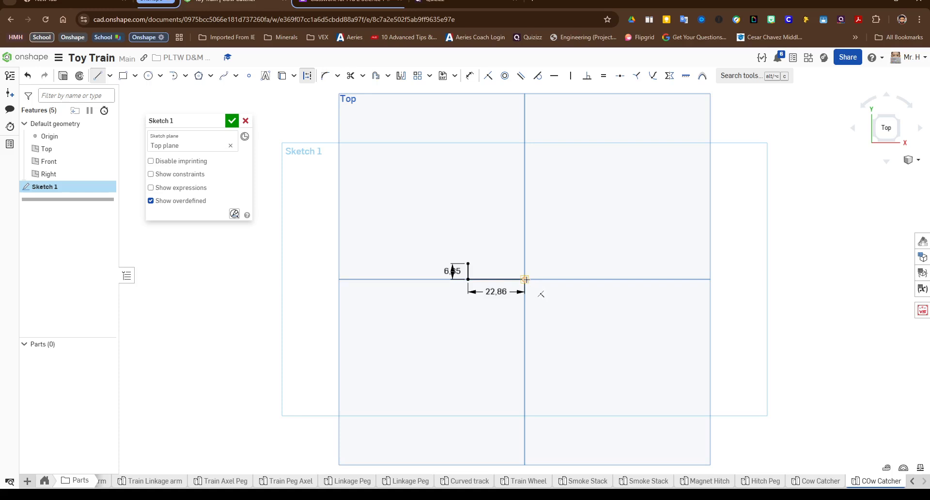
left_click(522, 189)
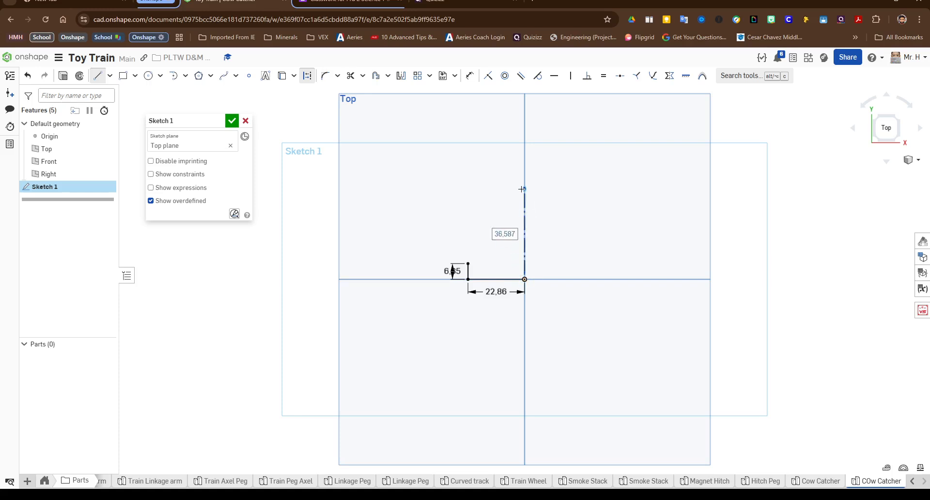
type("25,4")
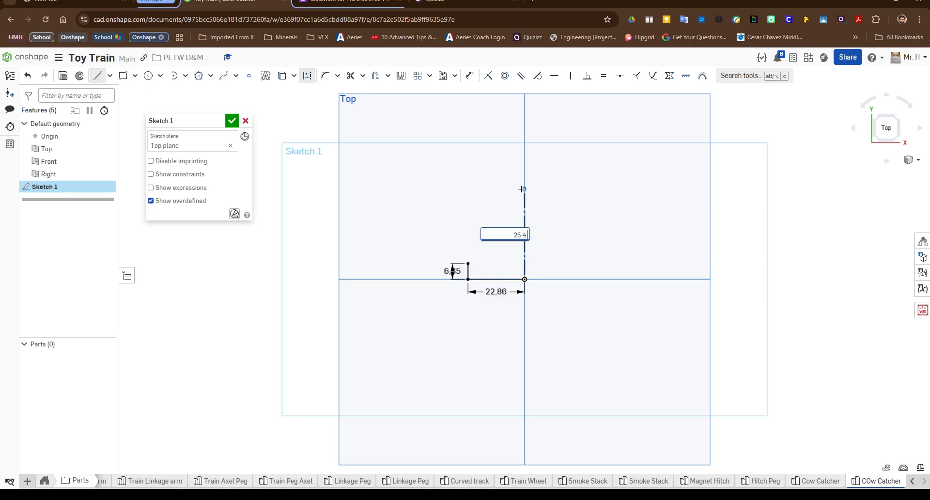
key("Return")
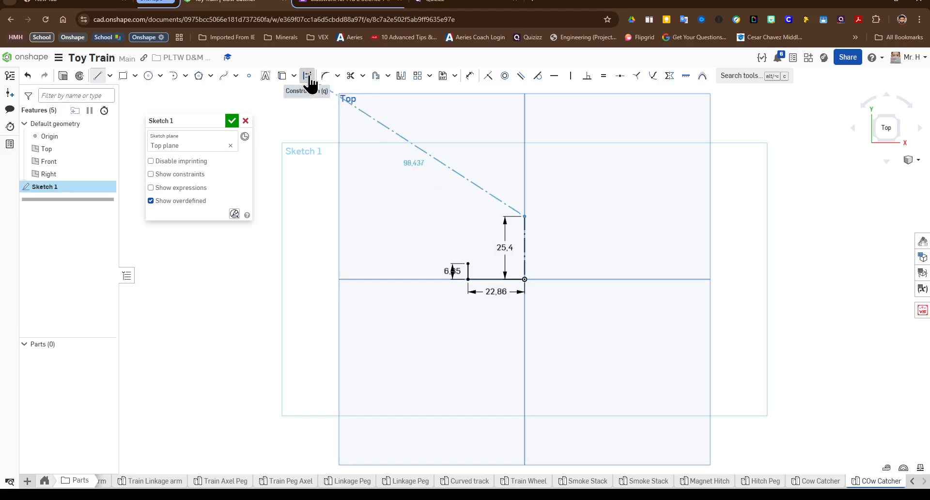
left_click(468, 263)
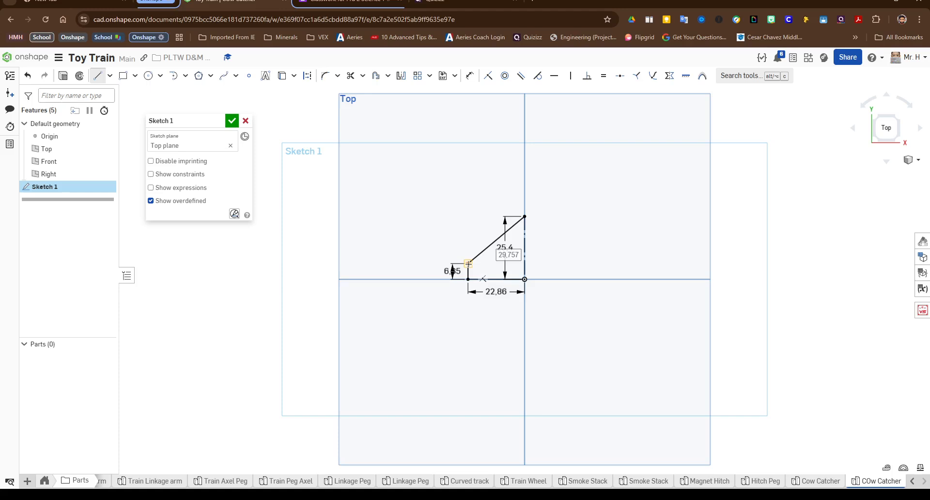
key("Escape")
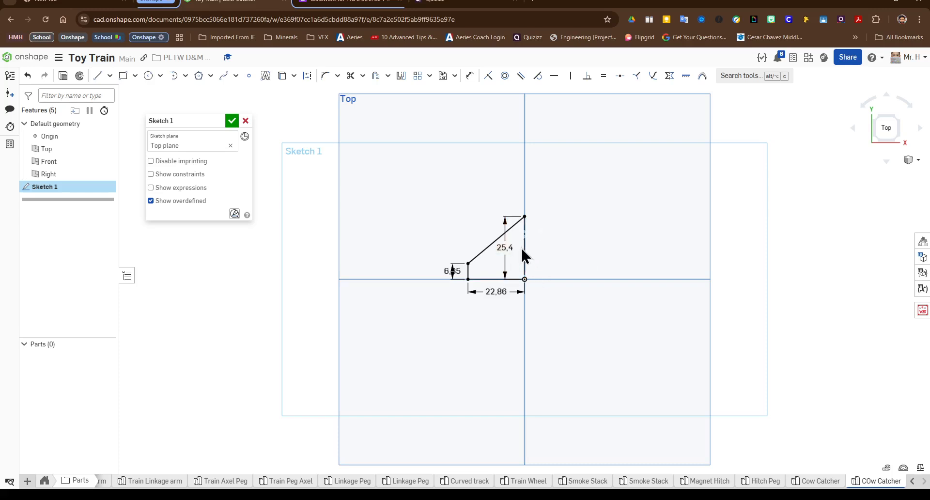
Step: Mirror the profile lines about the vertical construction line and finish the sketch
left_click(402, 77)
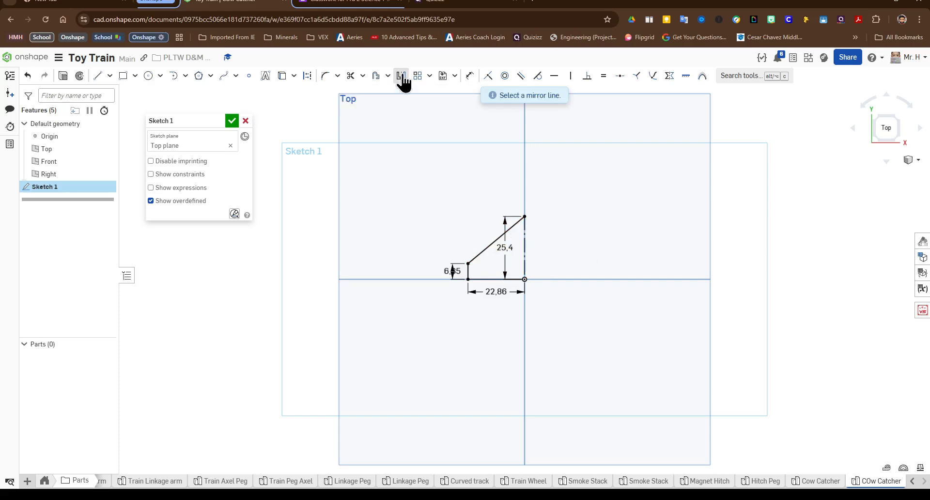
left_click(523, 242)
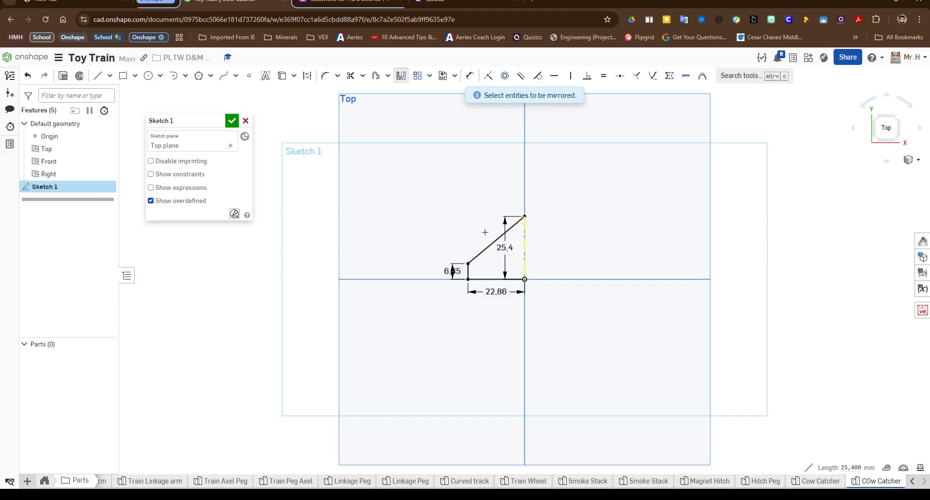
left_click_drag(484, 232, 461, 317)
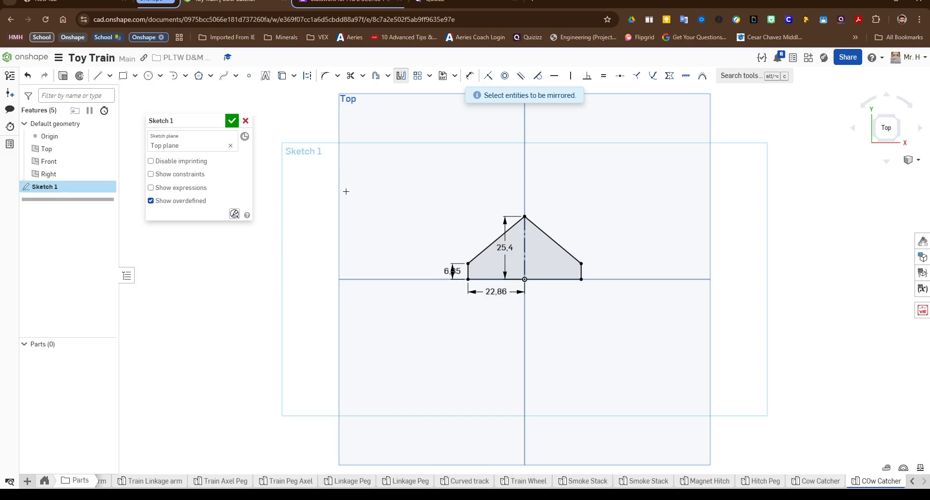
left_click(232, 122)
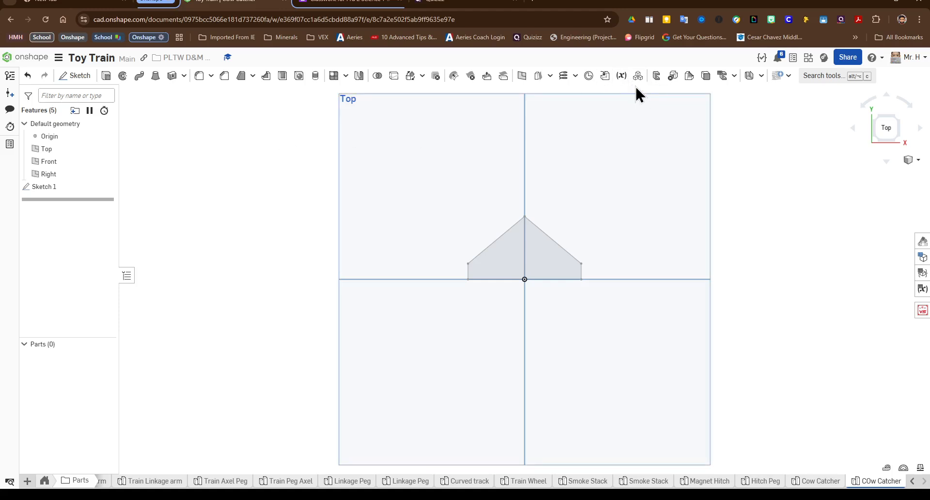
Step: Create a plane offset 19.05 mm from the Top plane
left_click(523, 76)
left_click(607, 141)
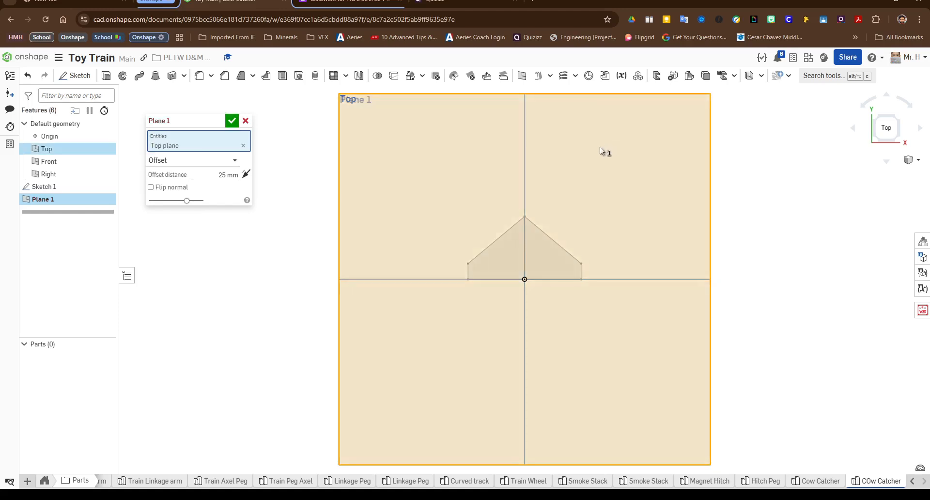
left_click(216, 175)
type("19.05 mm")
key("Return")
type("19,05 mm")
key("Return")
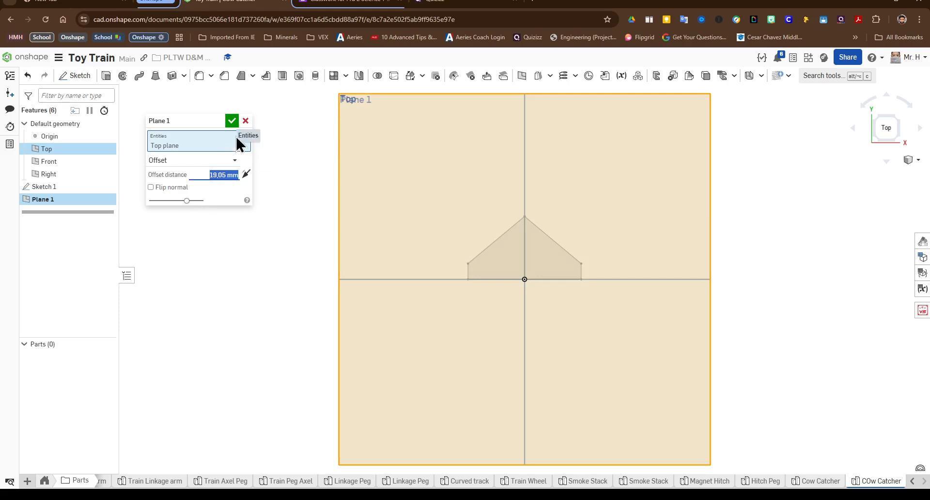
left_click(231, 123)
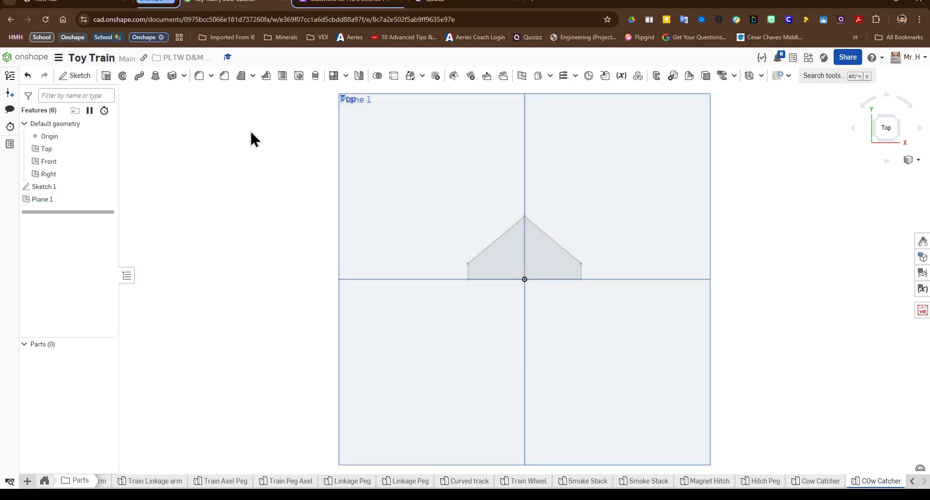
Step: Start a new sketch on Plane 1, viewed from the top, and hide the Top plane
mouse_move(374, 228)
right_mouse_down()
mouse_move(385, 236)
mouse_move(443, 213)
right_mouse_up()
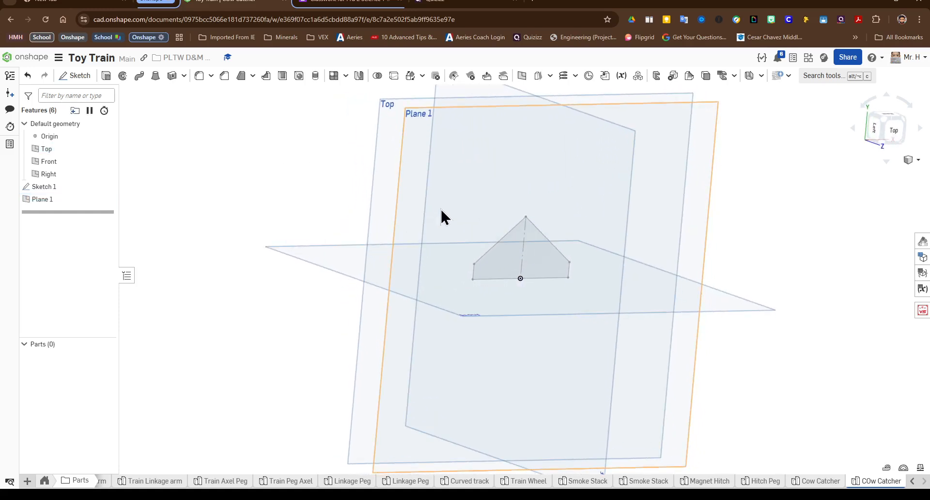
left_click(439, 156)
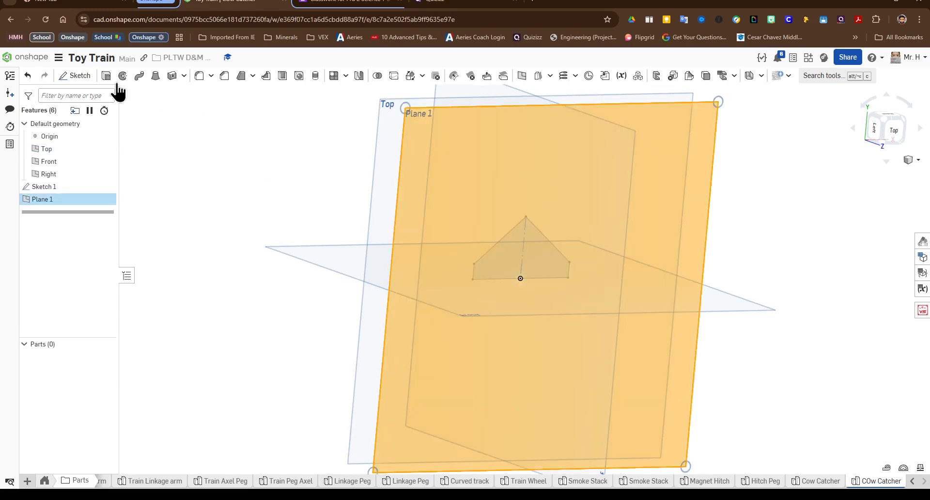
left_click(76, 76)
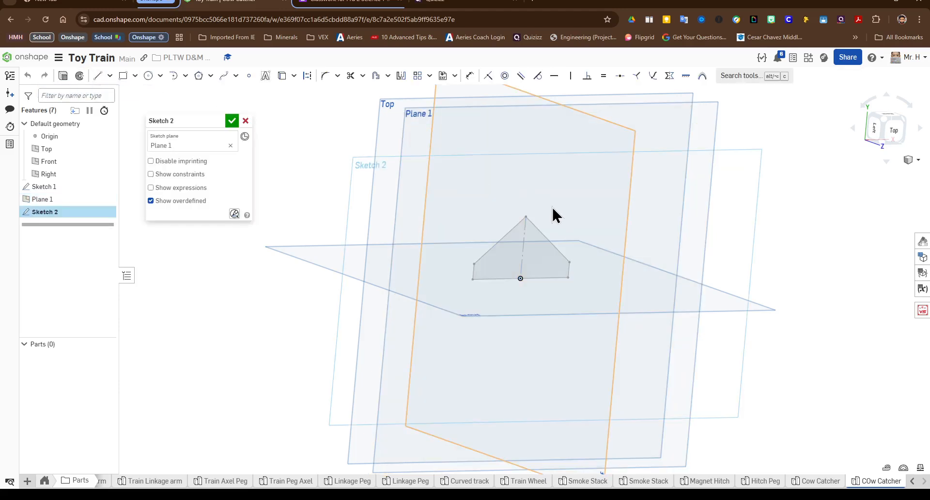
right_click_drag(552, 206, 533, 203)
left_click(887, 129)
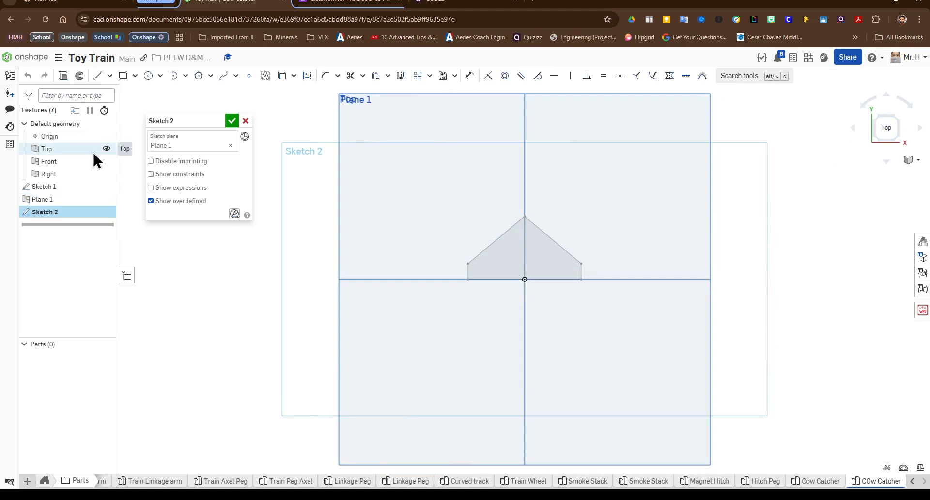
left_click(106, 149)
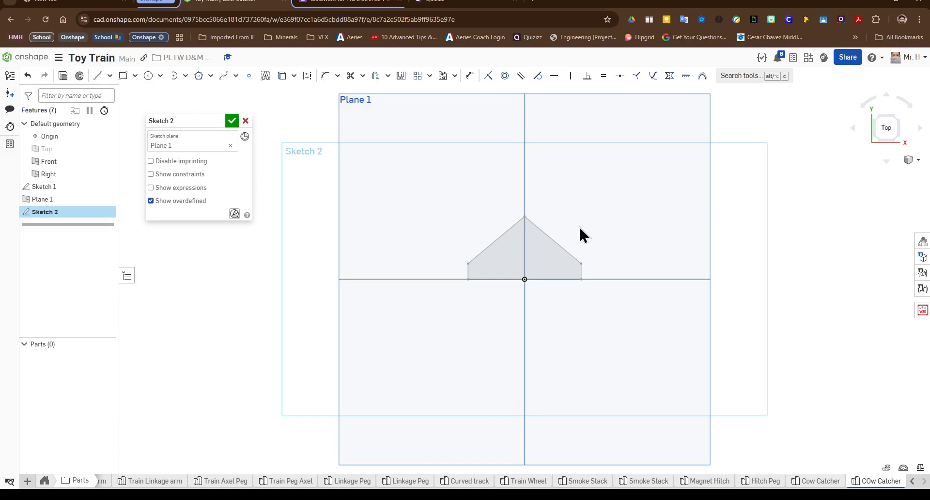
Step: Draw a 19.05 mm vertical construction line up from the origin in the new sketch
scroll(539, 220, "up", 1)
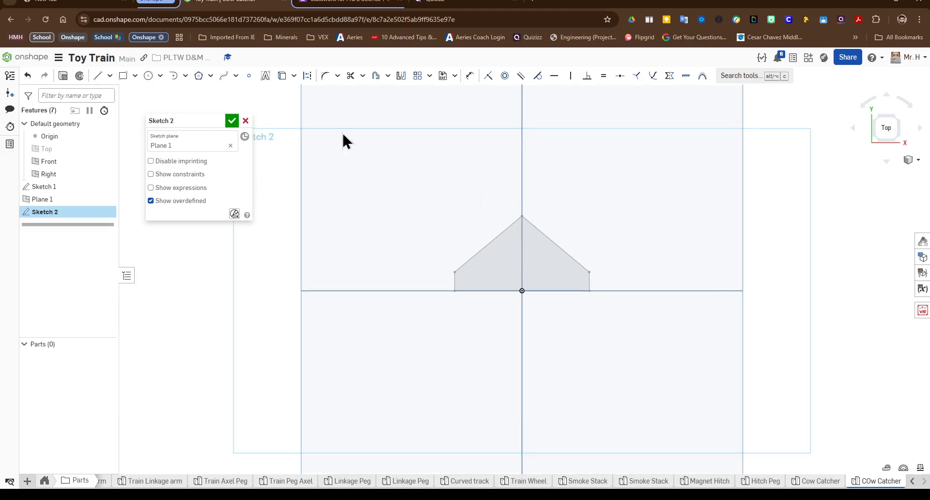
left_click(99, 77)
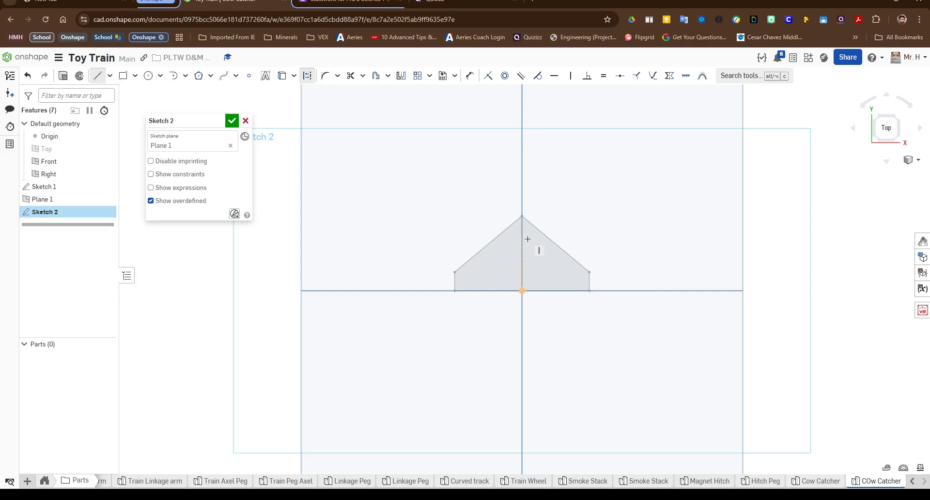
left_click(522, 291)
left_click(523, 239)
left_click(522, 292)
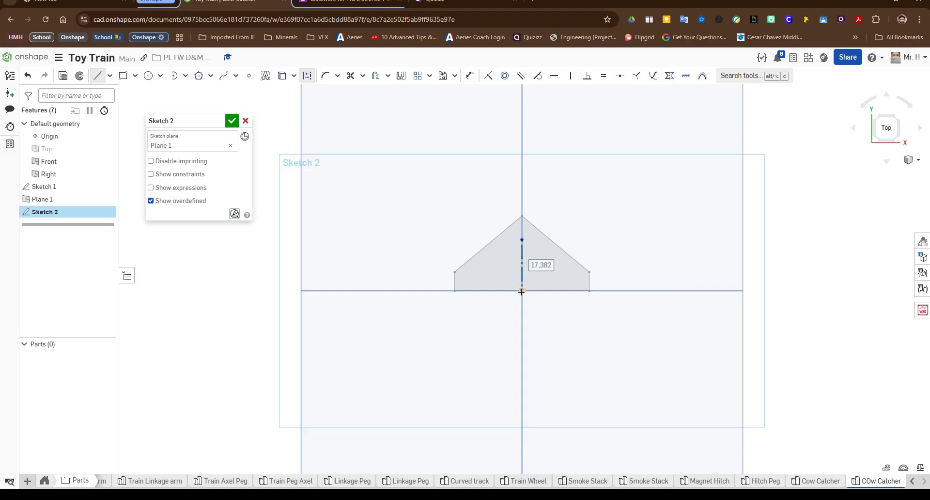
type("1")
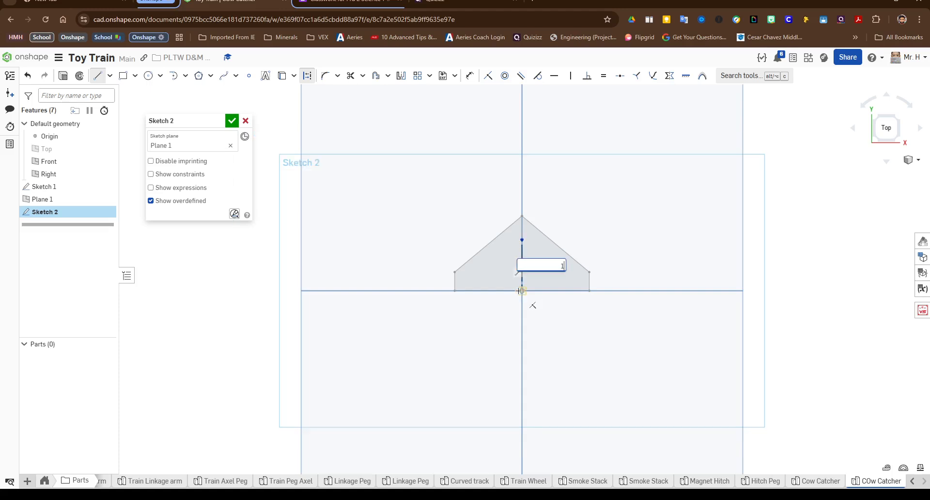
type("9.05")
key("Return")
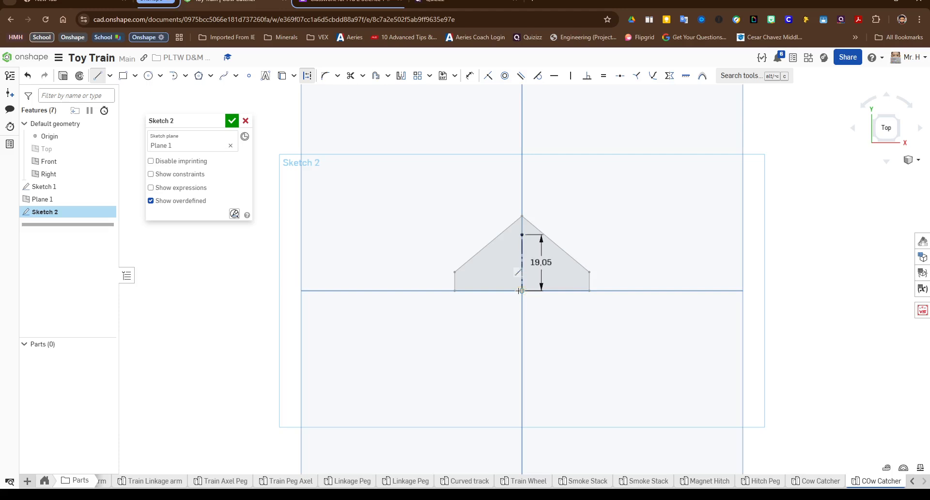
Step: Draw a solid horizontal line 15.24 mm long leftward from the origin
left_click(521, 291)
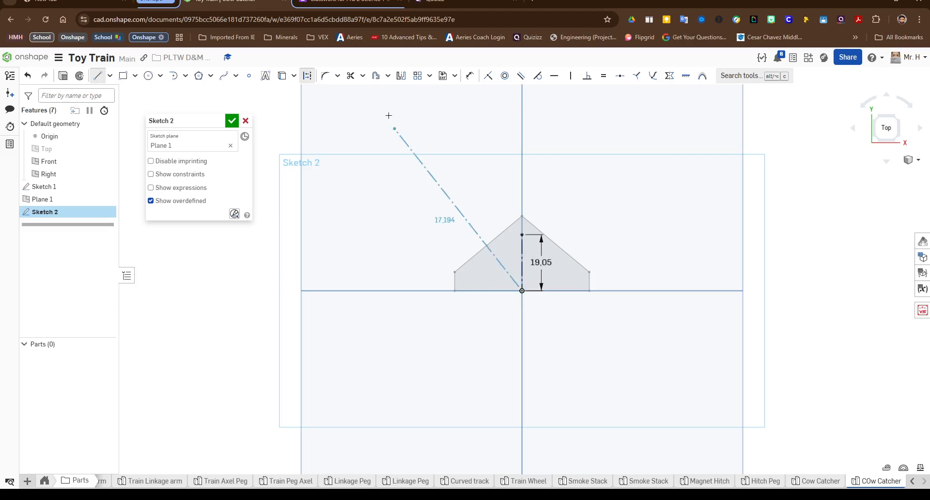
left_click(308, 76)
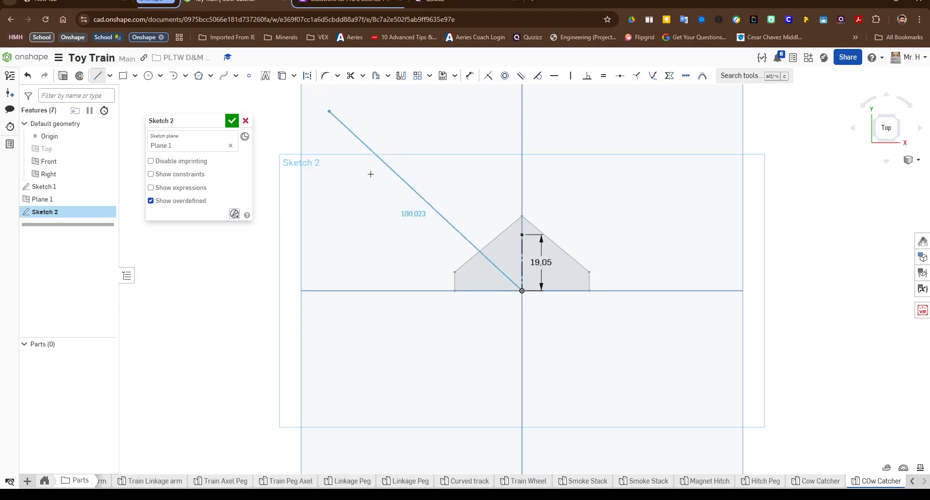
left_click(487, 291)
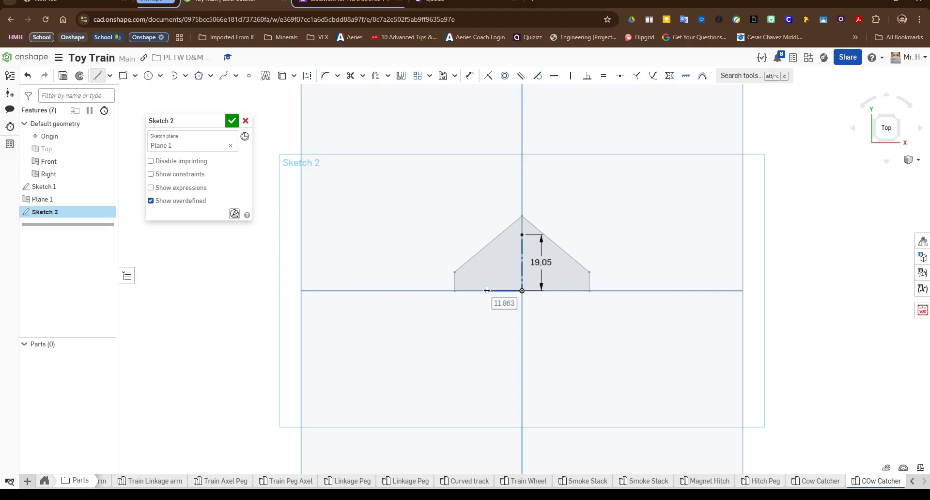
type("15.24")
key("Return")
Step: Draw a 6.35 mm vertical line up from its end and a sloped line to the construction line's top
left_click(478, 267)
type("6.3")
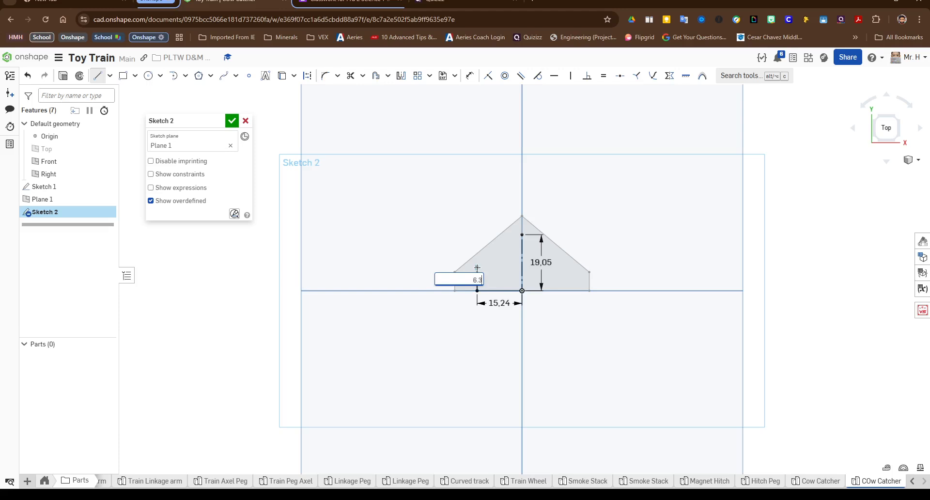
type("5 mm")
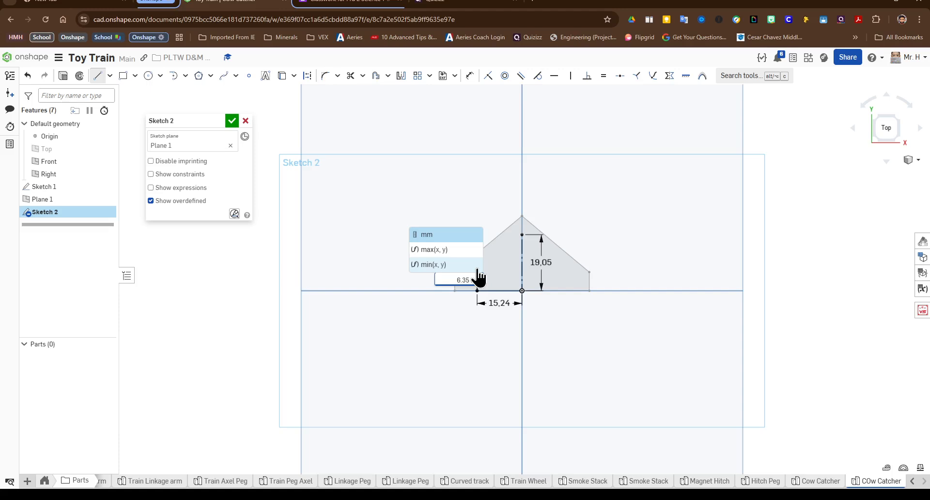
key("Return")
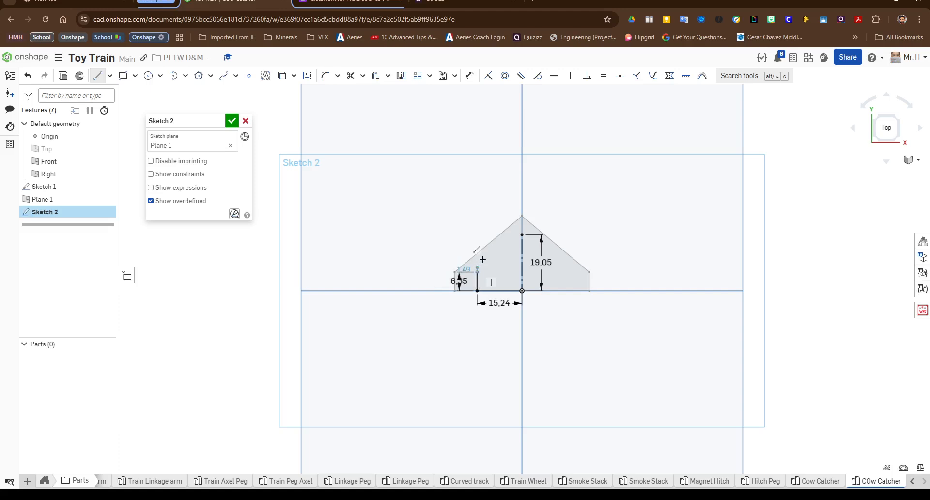
left_click(477, 271)
left_click(522, 234)
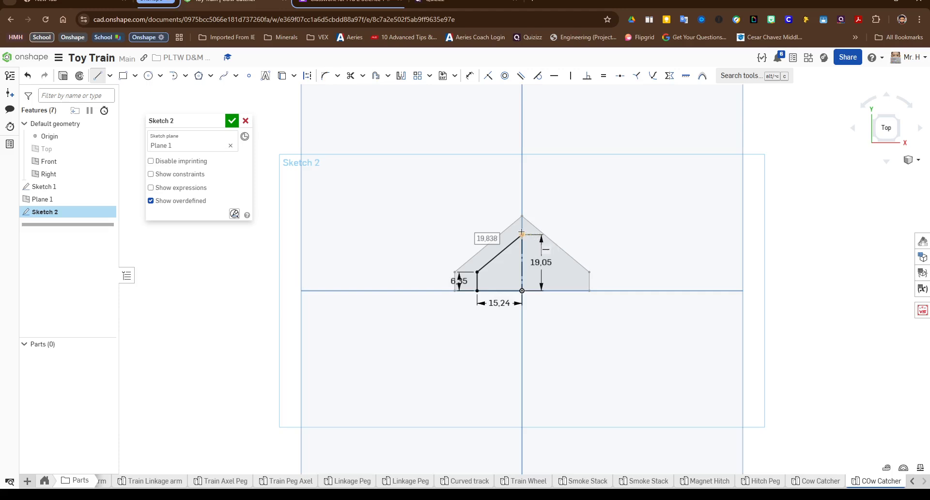
key("Escape")
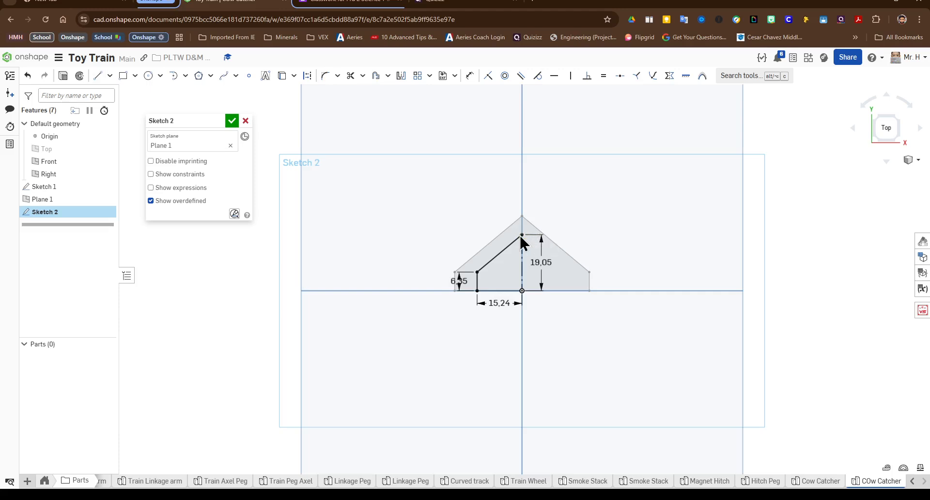
Step: Mirror the profile lines about the vertical construction line and finish the sketch
left_click(401, 77)
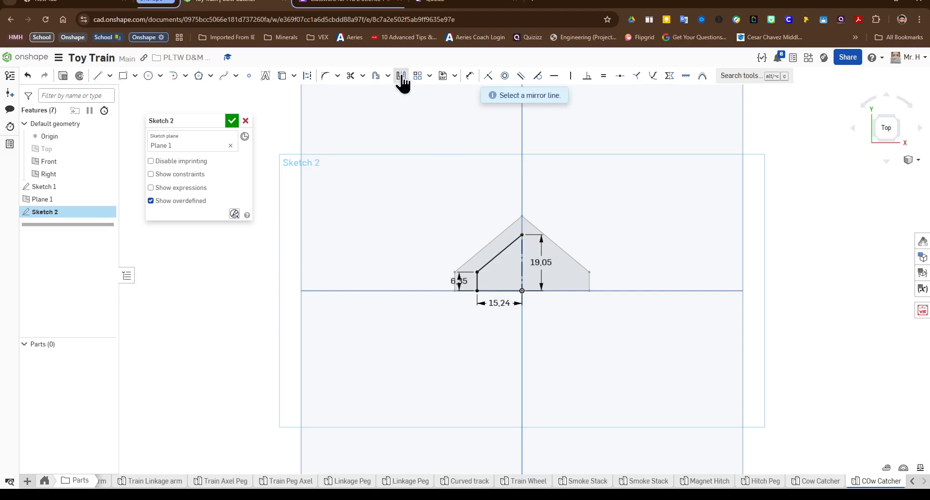
left_click(521, 255)
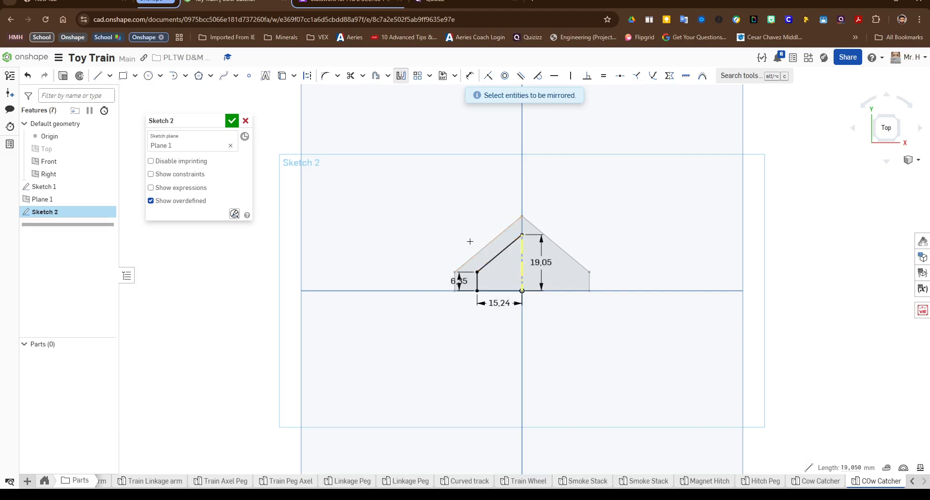
mouse_move(458, 238)
left_mouse_down()
mouse_move(516, 326)
mouse_move(504, 290)
mouse_move(515, 305)
left_mouse_up()
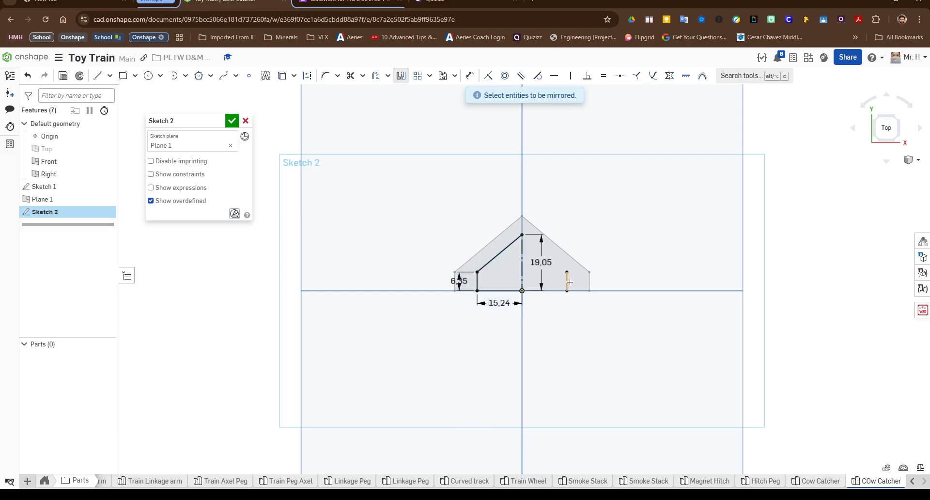
left_click(492, 259)
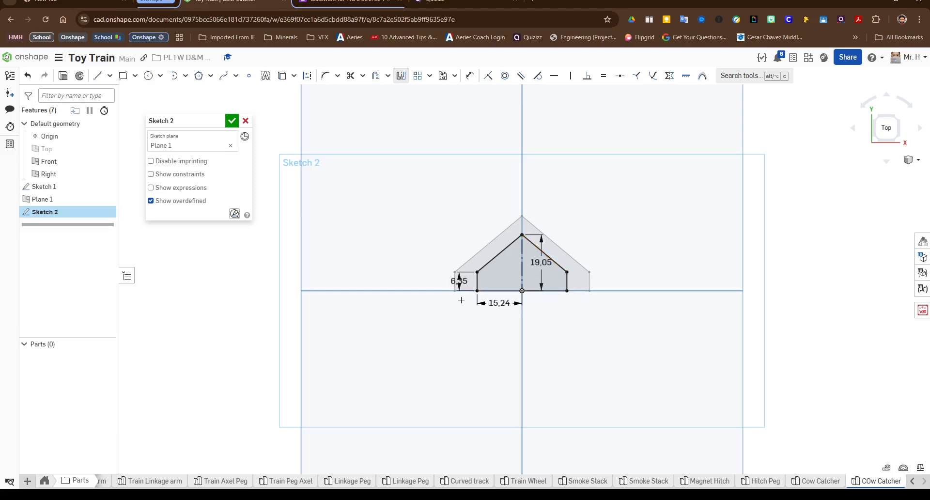
left_click(232, 122)
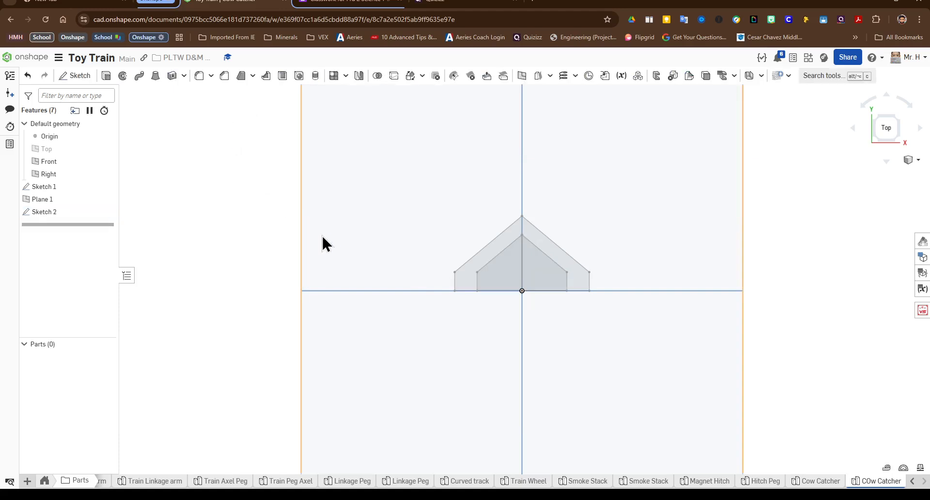
Step: Loft a new solid between the Sketch 2 and Sketch 1 profile faces
right_click_drag(372, 226, 411, 232)
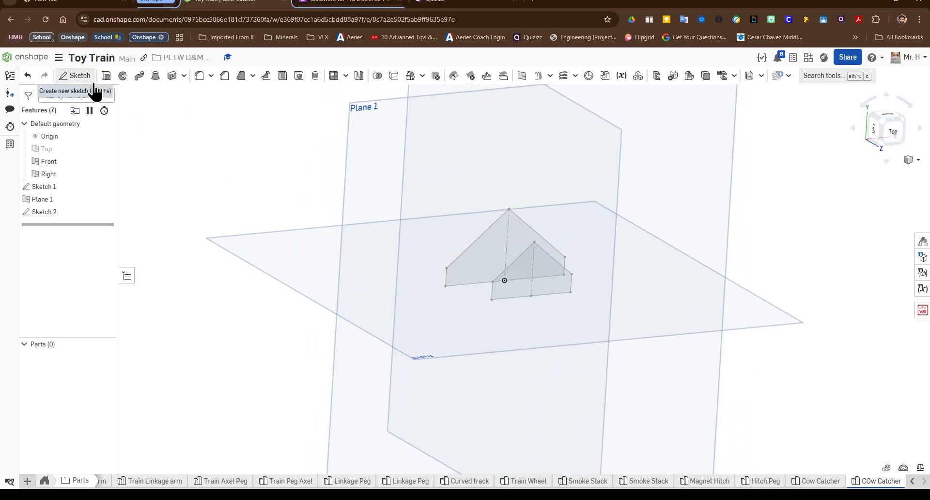
left_click(156, 80)
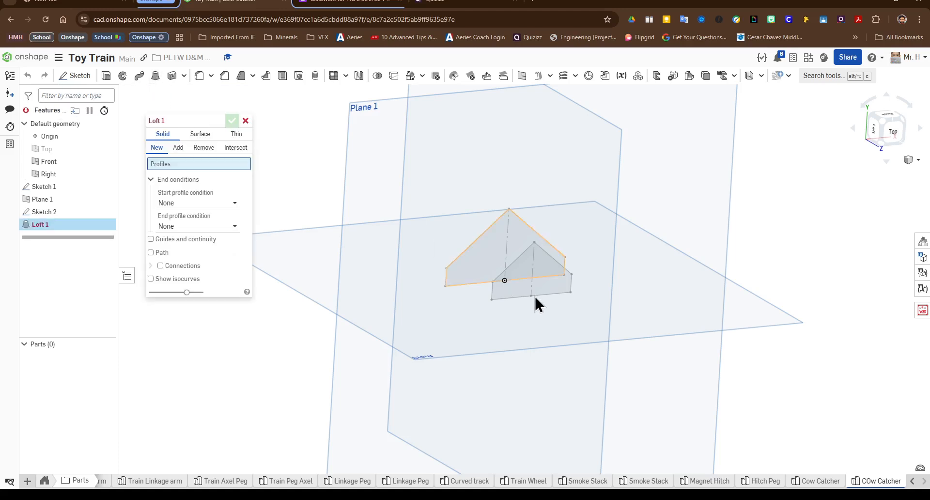
left_click(528, 269)
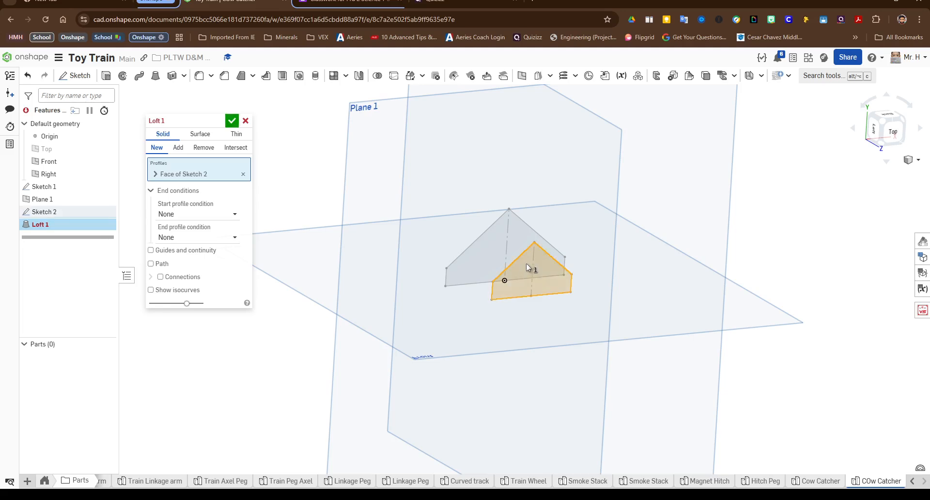
left_click(486, 250)
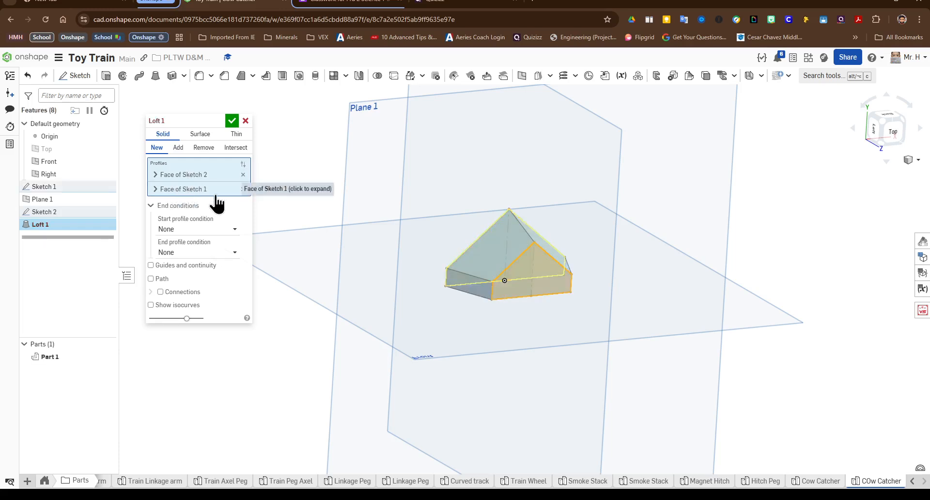
left_click(233, 121)
Step: Shell the lofted part, removing its large bottom face, with a 2.54 mm wall thickness
right_click_drag(369, 249, 402, 239)
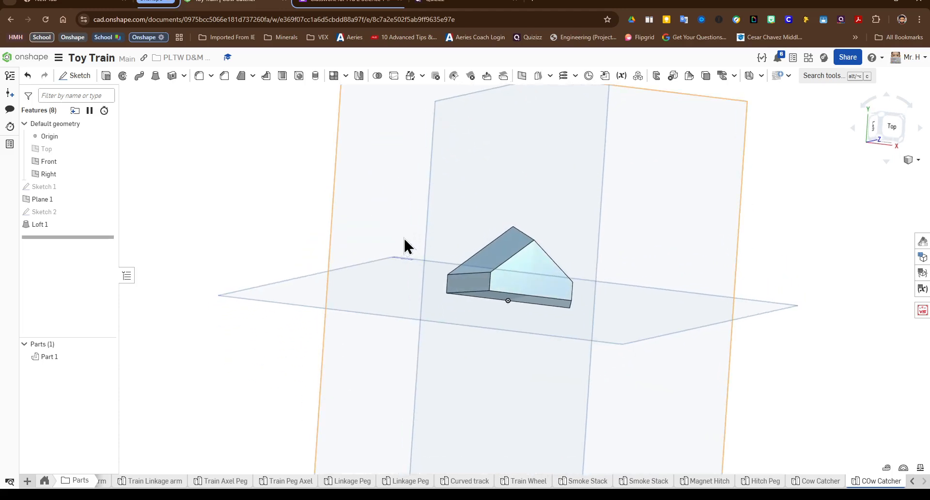
right_click_drag(405, 245, 504, 249)
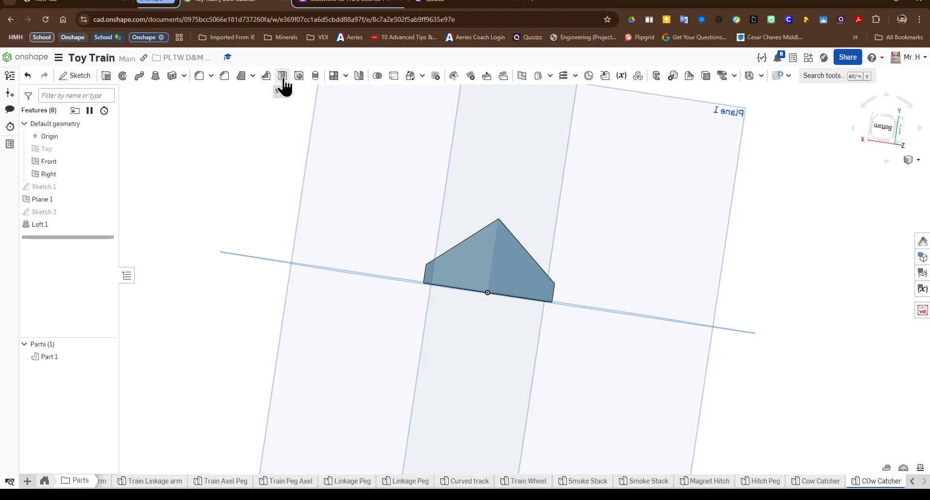
left_click(822, 76)
type("s")
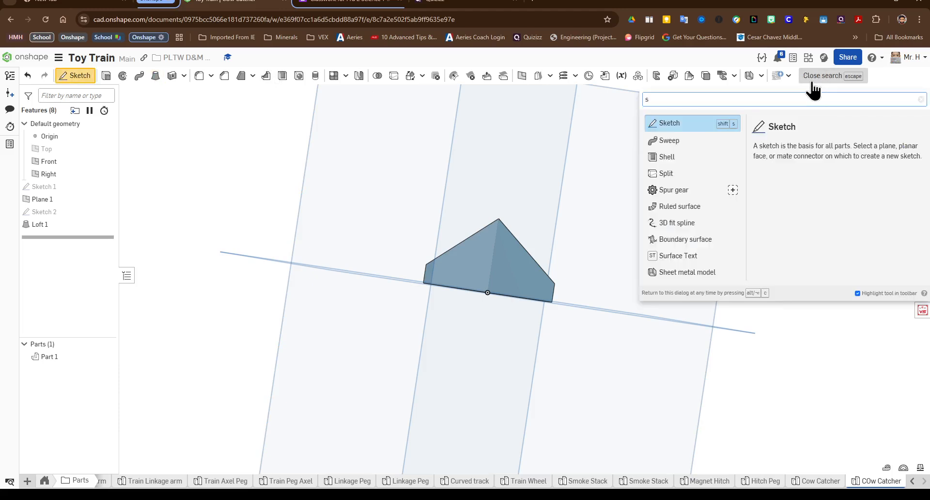
type("hell")
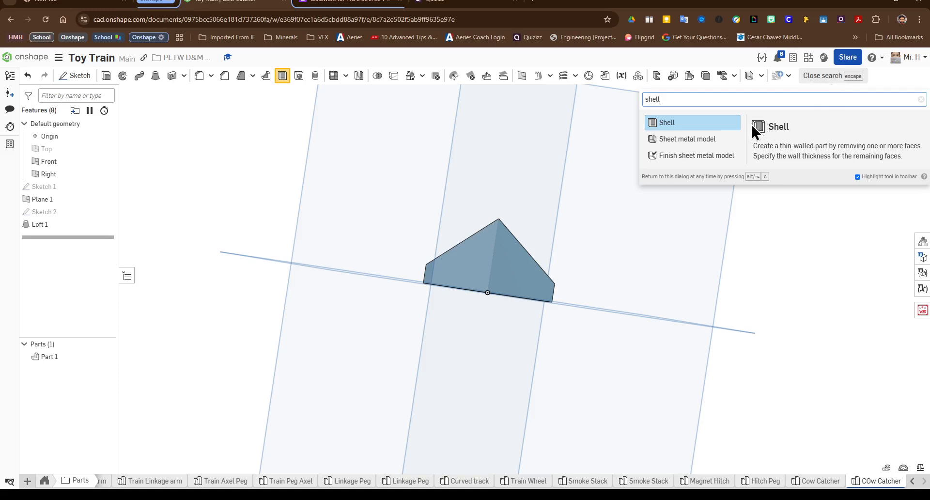
left_click(669, 123)
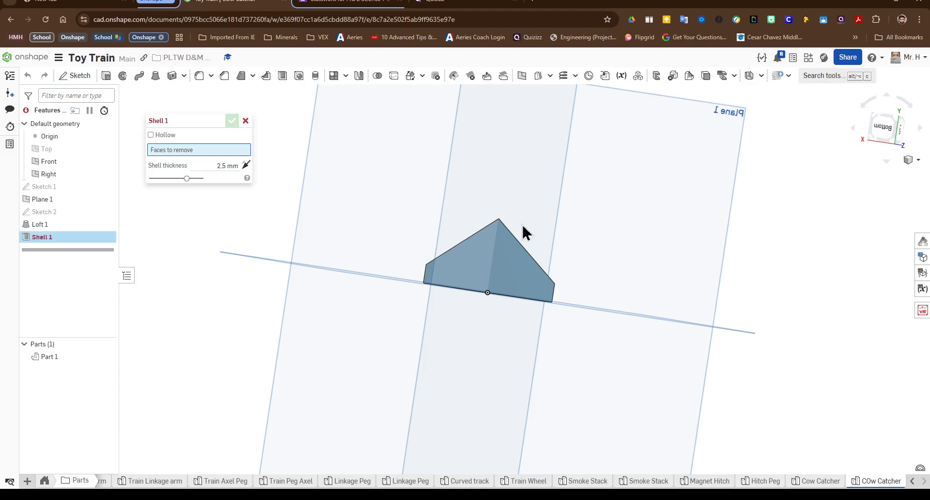
left_click(487, 258)
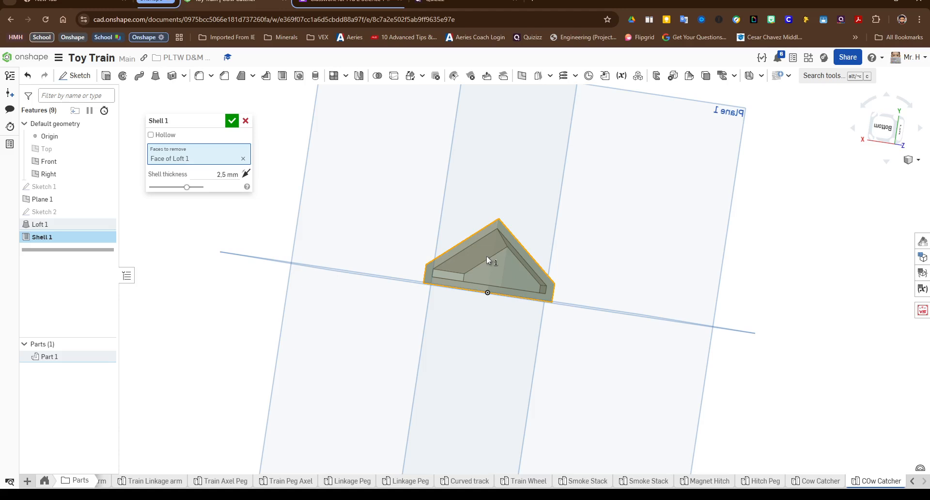
left_click(223, 174)
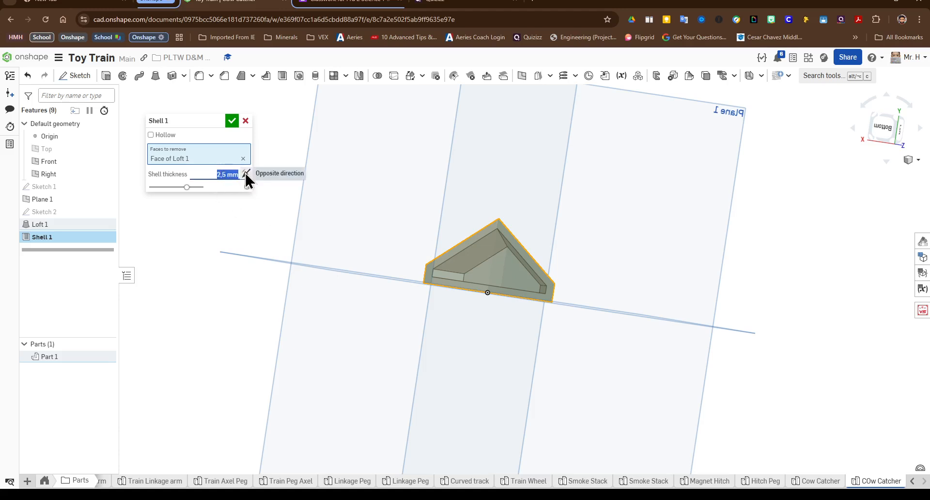
type("2.54")
key("Return")
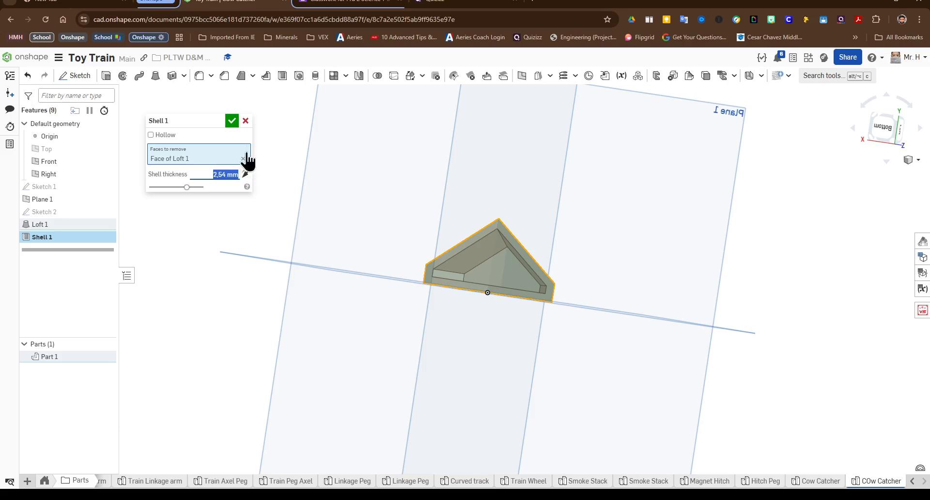
left_click(232, 122)
Step: Start a new sketch on one sloped outer face of the lofted part
right_click_drag(475, 226, 437, 300)
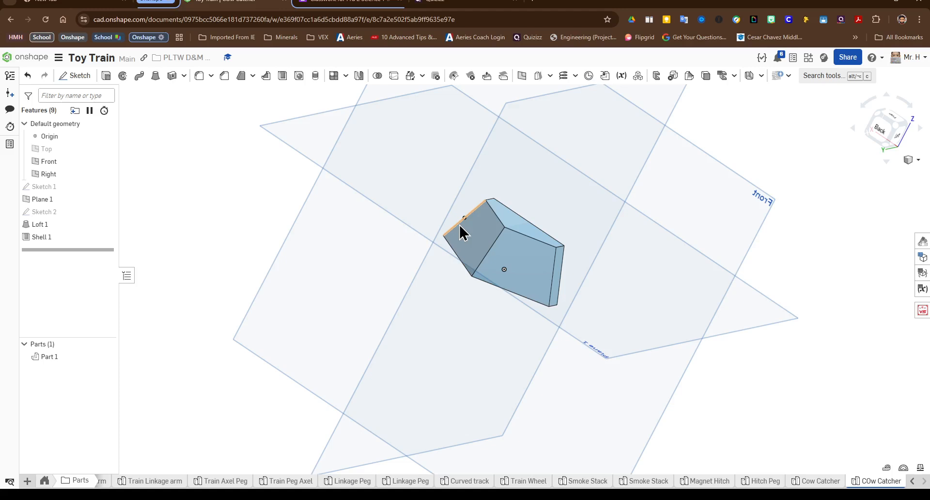
right_click_drag(432, 234, 444, 208)
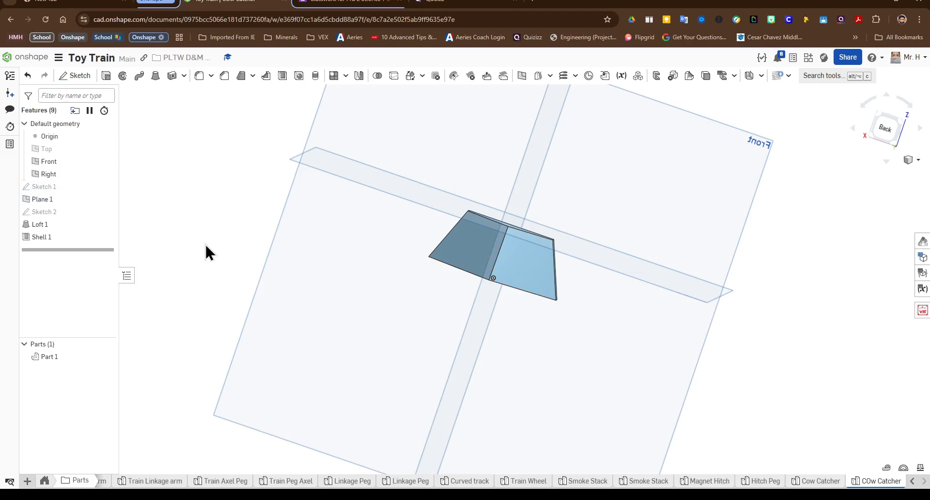
left_click(69, 78)
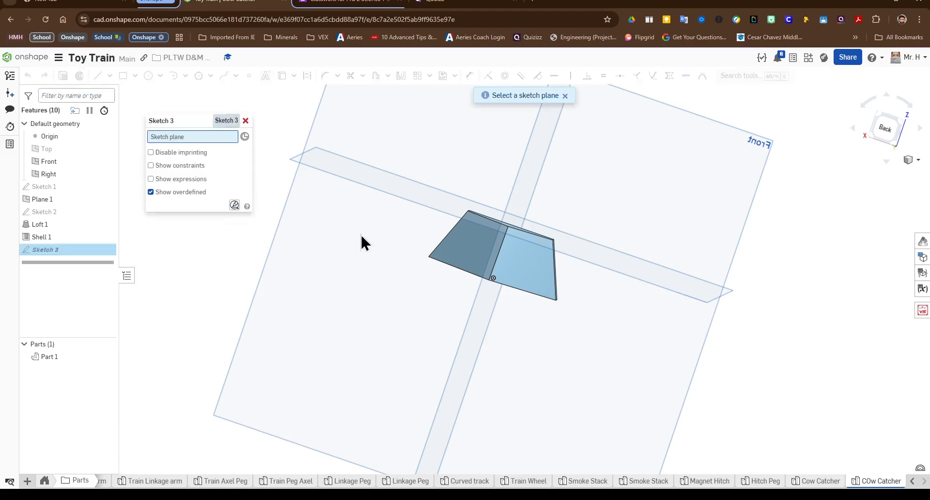
left_click(477, 242)
mouse_move(484, 244)
right_mouse_down()
mouse_move(465, 318)
mouse_move(478, 297)
mouse_move(531, 263)
mouse_move(527, 282)
right_mouse_up()
right_click_drag(732, 195, 515, 250)
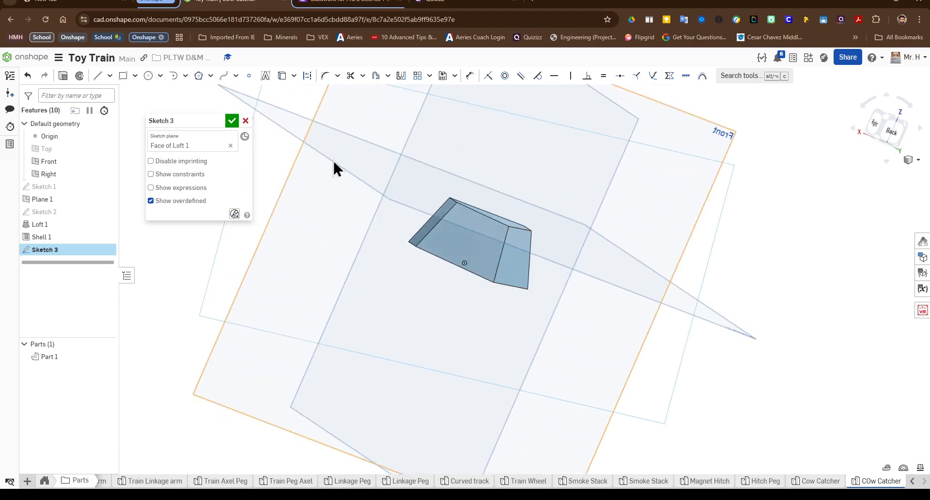
Step: Offset that face's boundary inward by 2.591 mm and finish the sketch
left_click(377, 77)
left_click(463, 240)
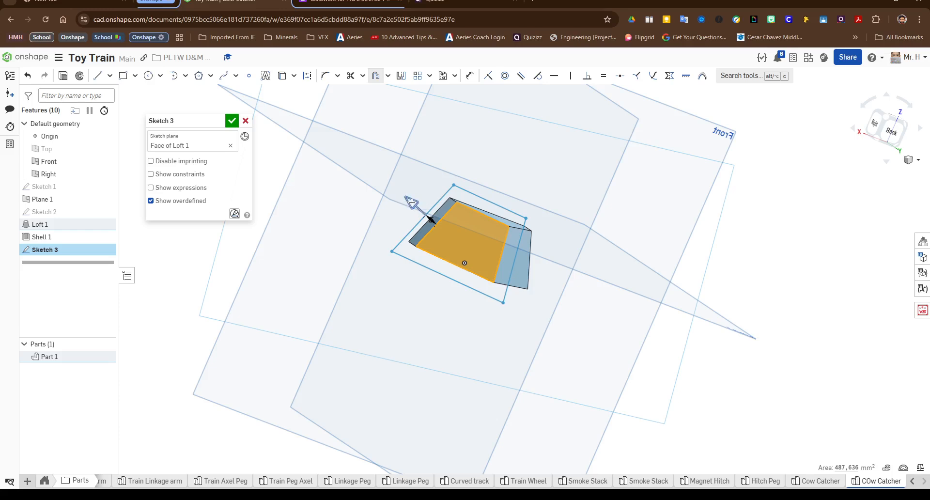
left_click_drag(412, 202, 441, 233)
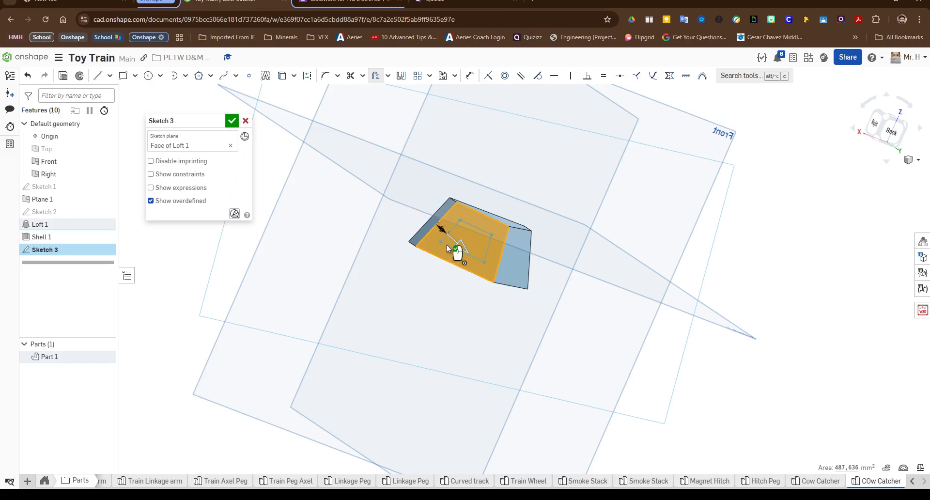
scroll(458, 233, "up", 3)
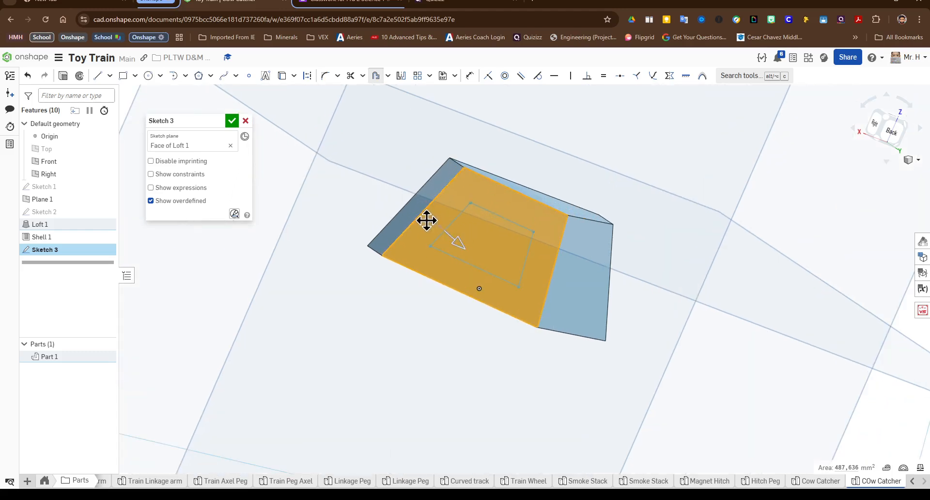
left_click(460, 234)
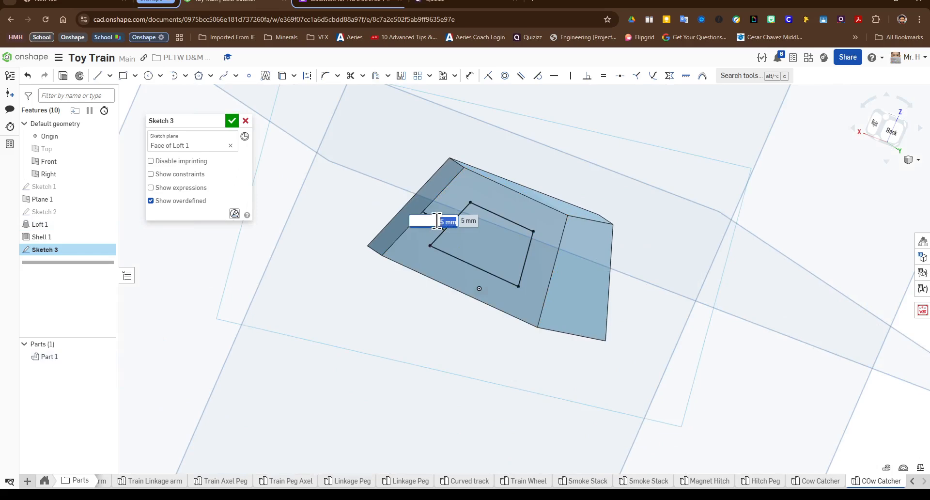
type("2.591 mm")
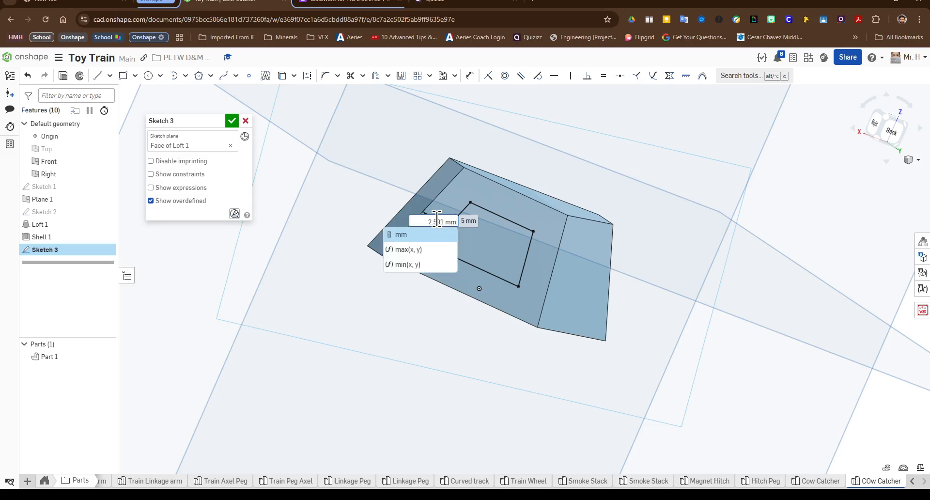
key("Return")
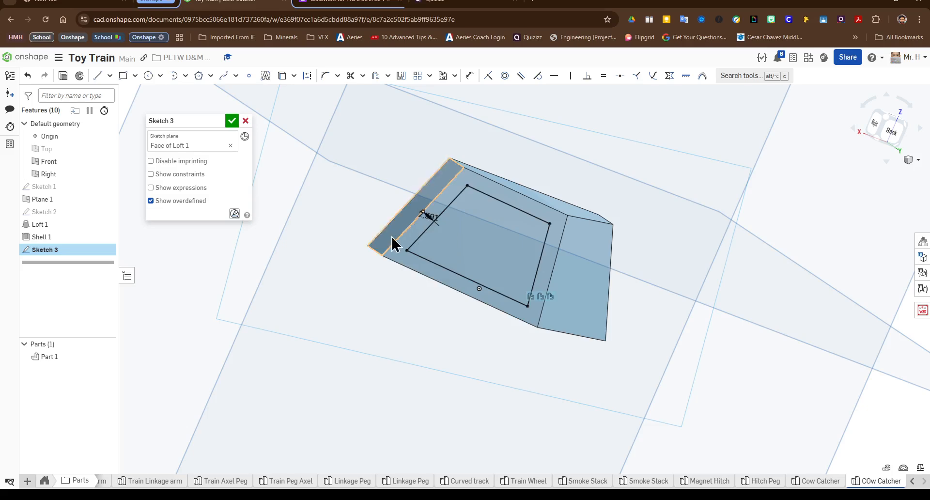
left_click(232, 121)
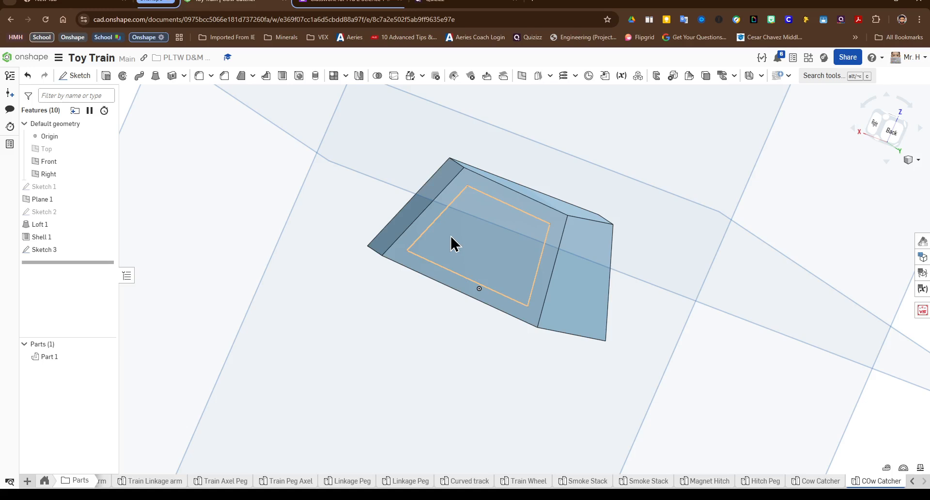
Step: Extrude the Sketch 3 offset region as a Remove cut 1.27 mm deep into the part
left_click(106, 77)
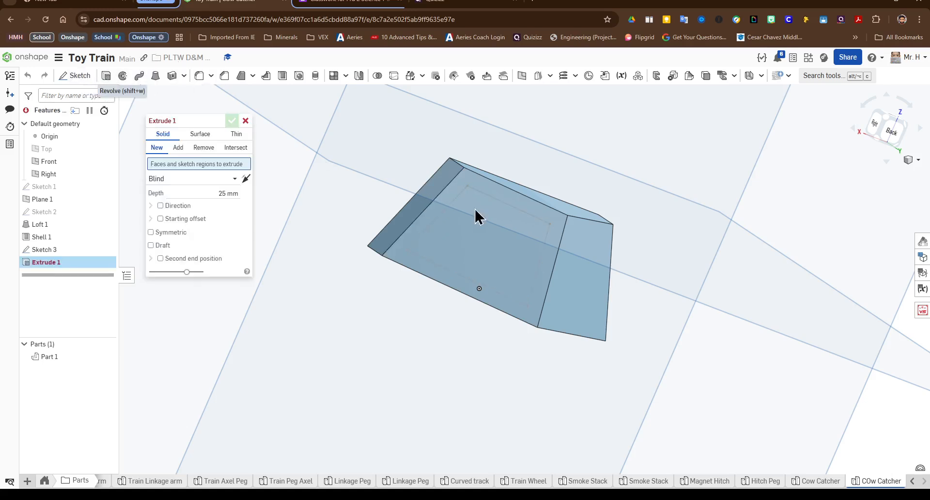
left_click(517, 234)
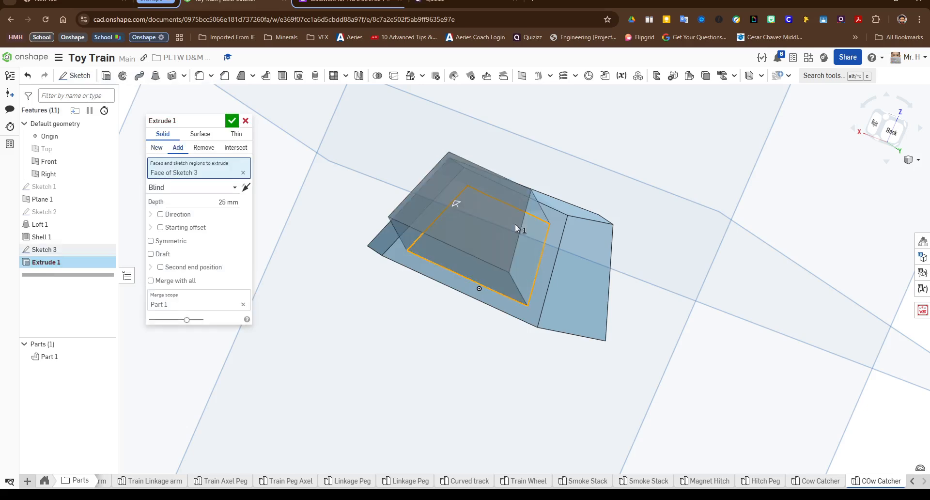
left_click(200, 147)
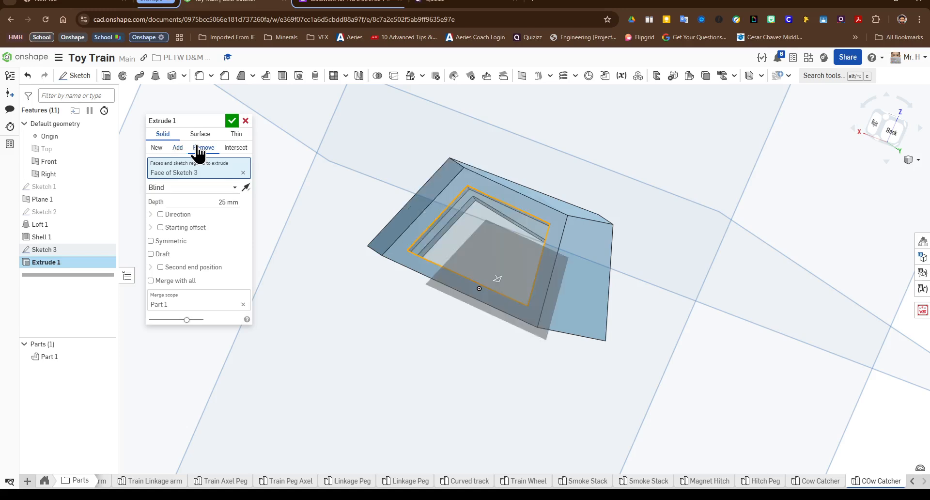
left_click(215, 200)
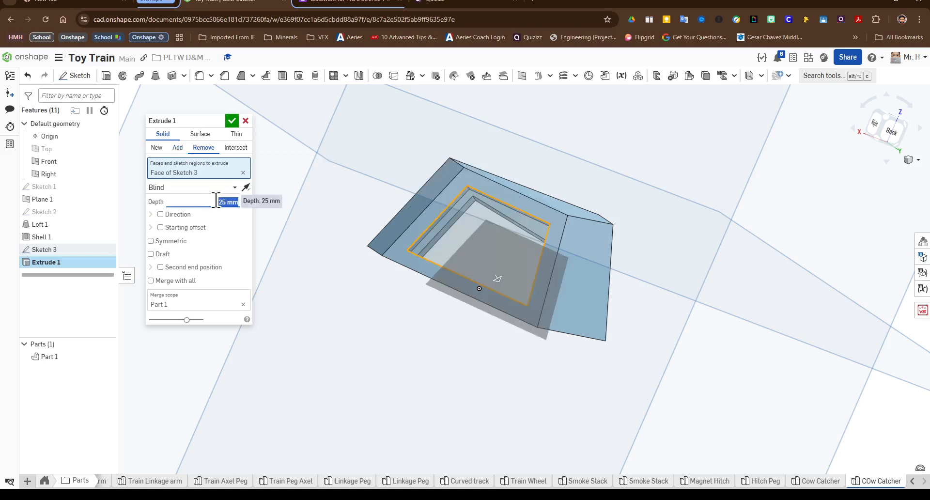
type("12.2")
key("BackSpace")
type("7")
key("BackSpace")
key("BackSpace")
key("BackSpace")
type("1.27 mm")
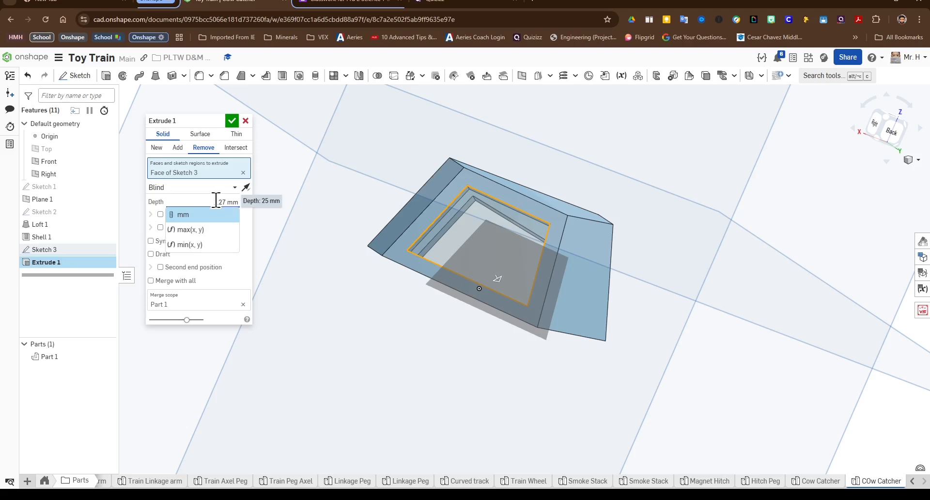
key("Return")
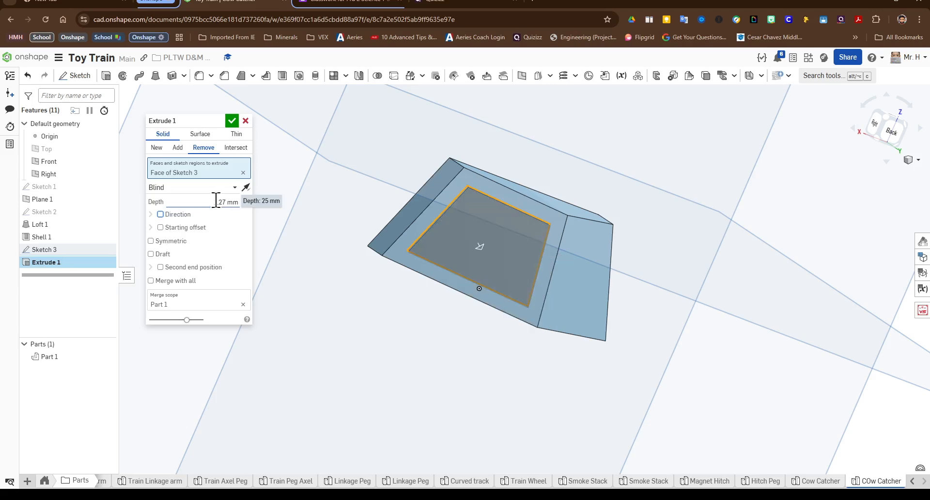
key("Return")
Step: Sketch on the opposite sloped face and offset its boundary inward by 2.591 mm
mouse_move(534, 238)
right_mouse_down()
mouse_move(504, 219)
mouse_move(550, 245)
right_mouse_up()
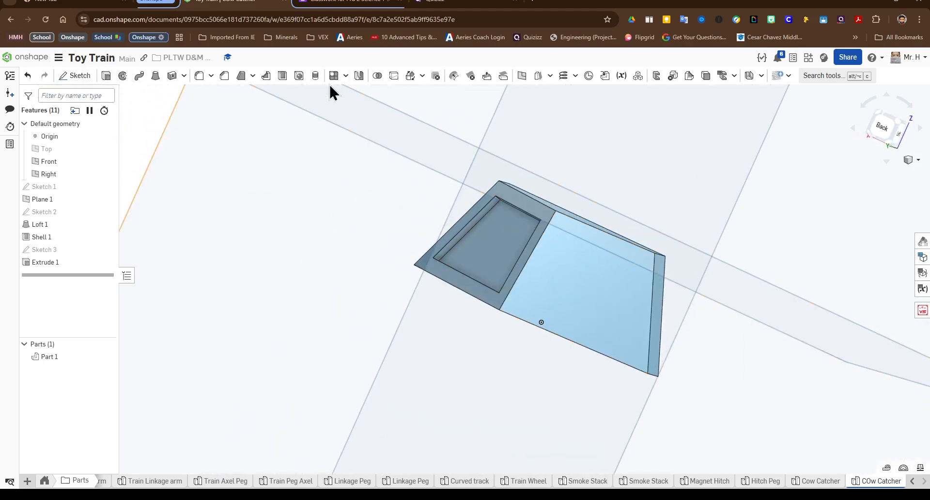
left_click(577, 296)
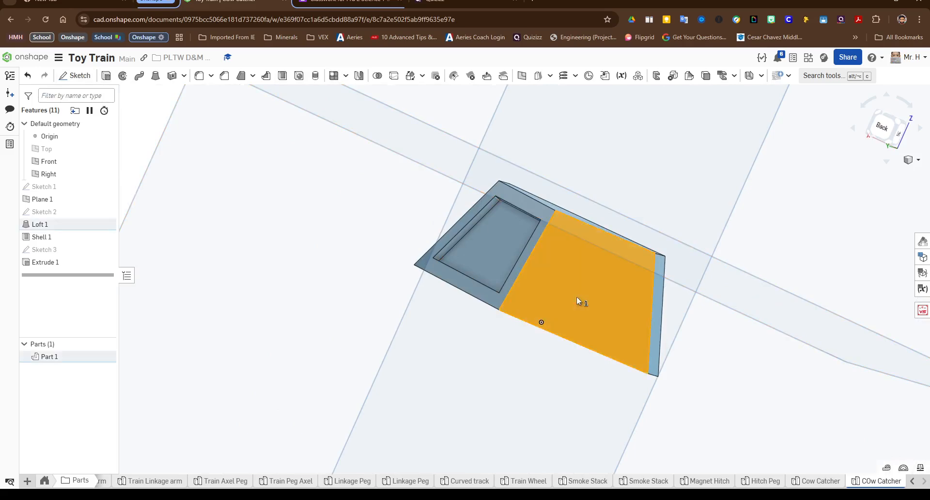
left_click(77, 76)
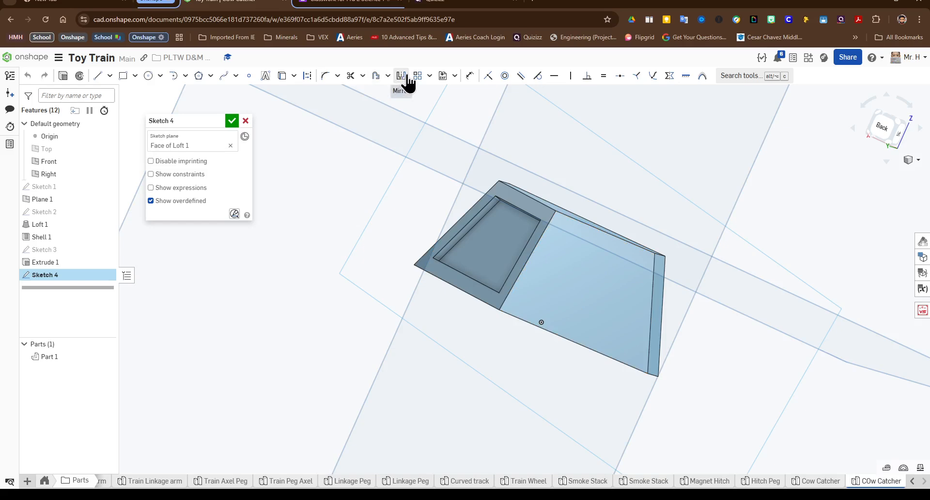
left_click(376, 76)
left_click(642, 309)
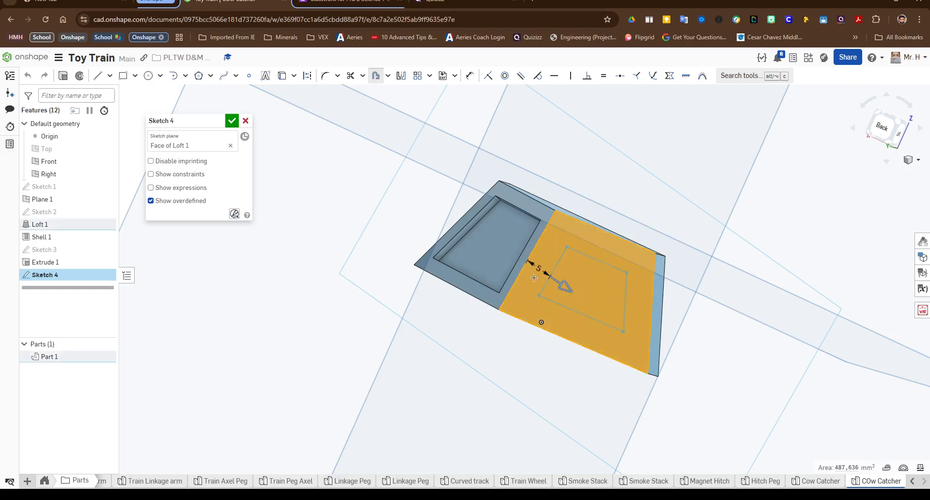
left_click(599, 286)
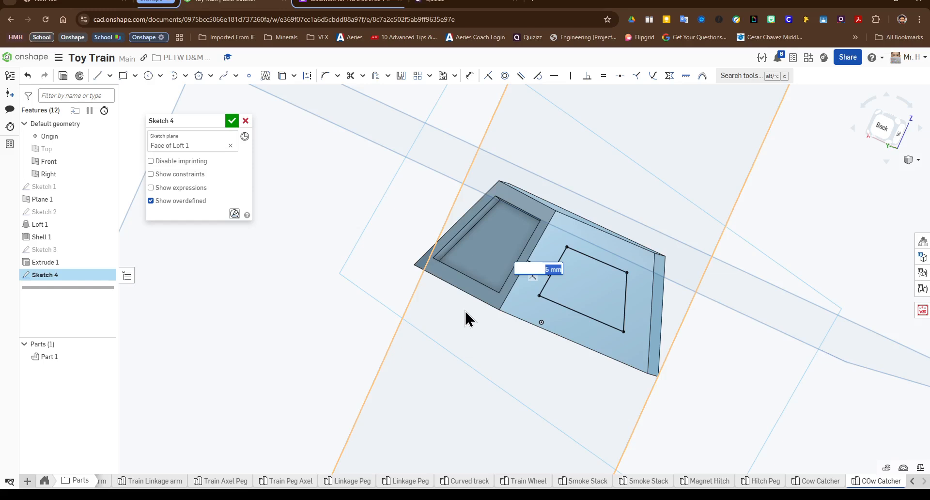
type("2.591")
key("Return")
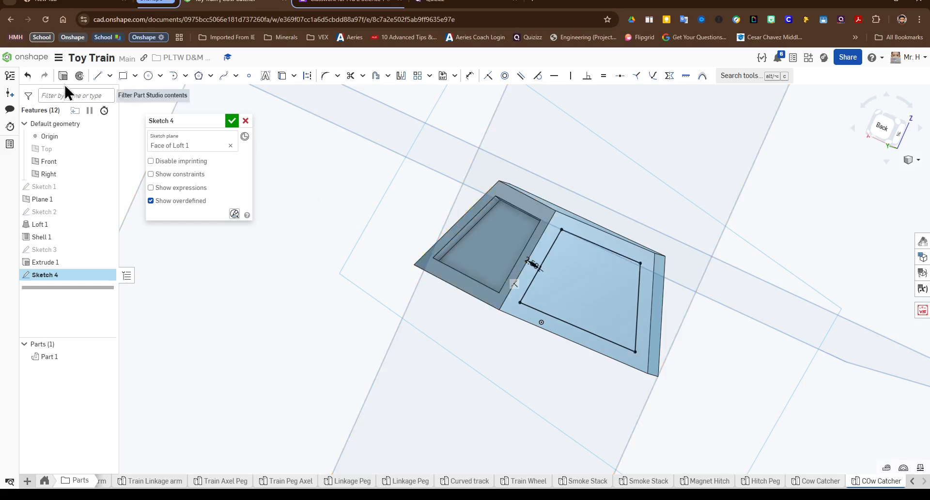
Step: Extrude the Sketch 4 offset region as a Remove cut 1.27 mm deep
key("shift+e")
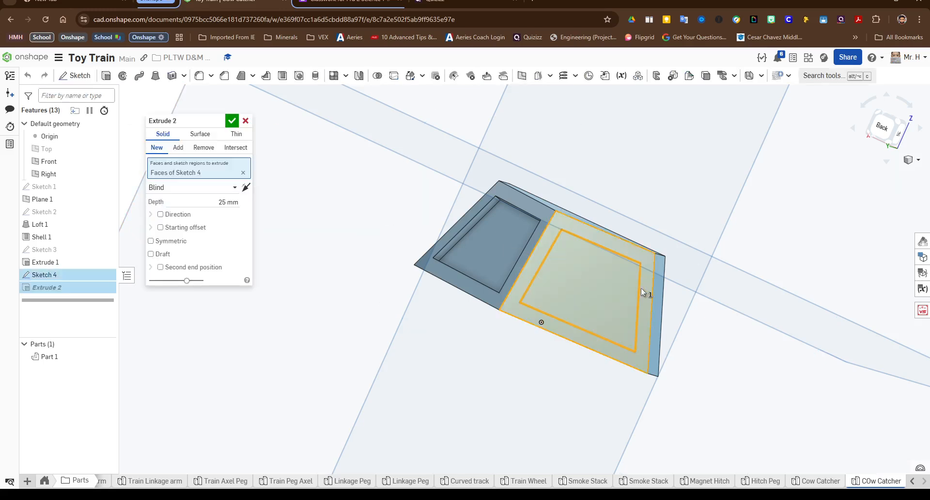
left_click(614, 284)
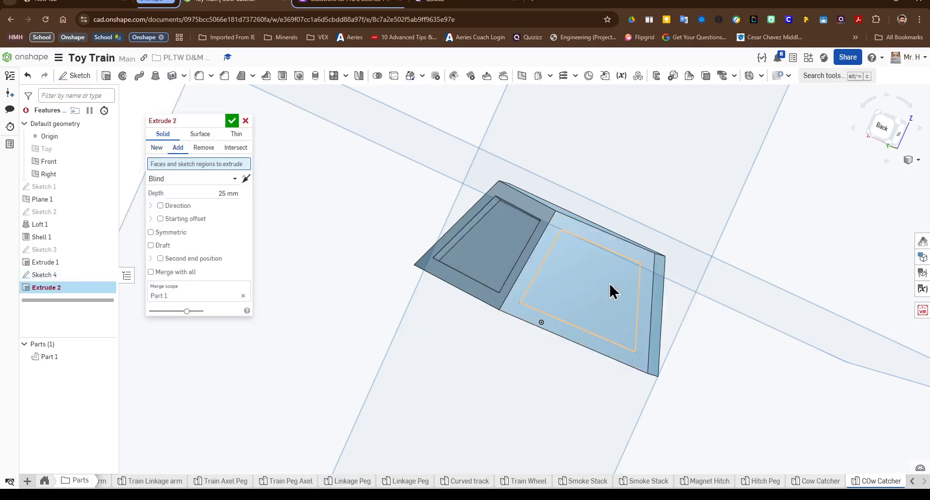
left_click(610, 283)
left_click(203, 147)
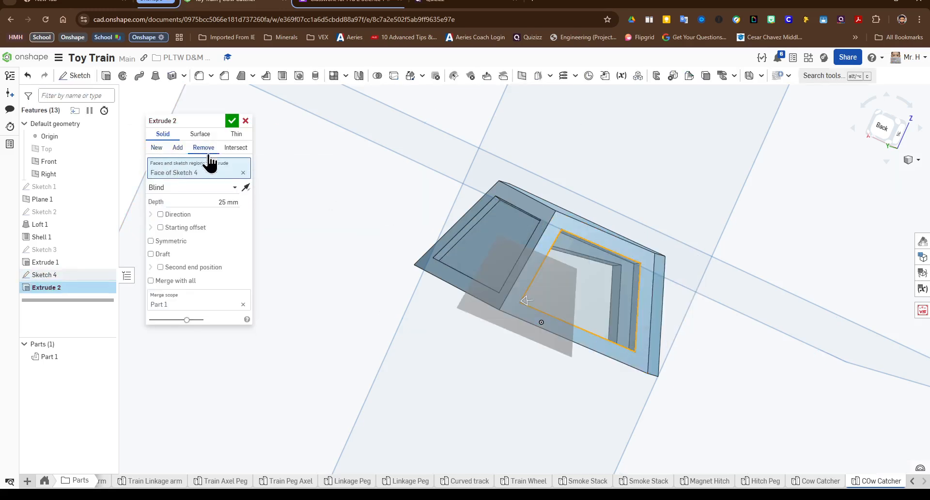
left_click(235, 202)
type("1.27")
key("Return")
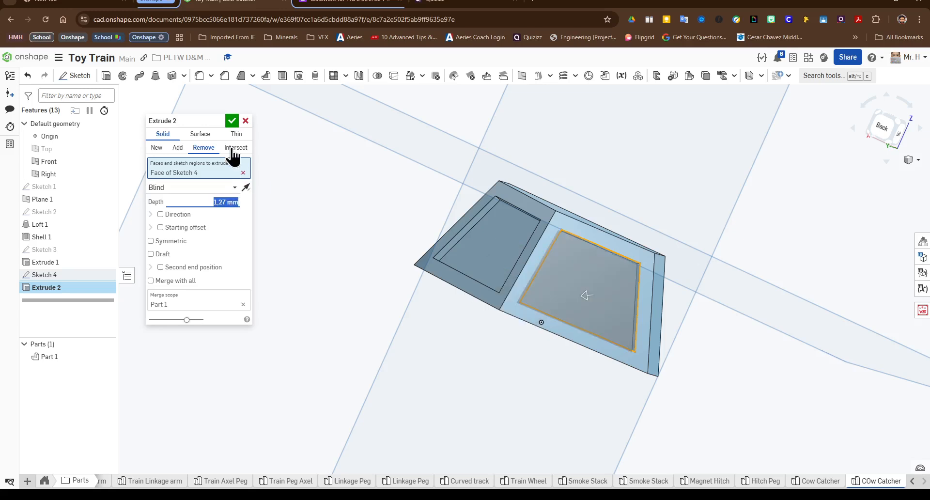
left_click(232, 121)
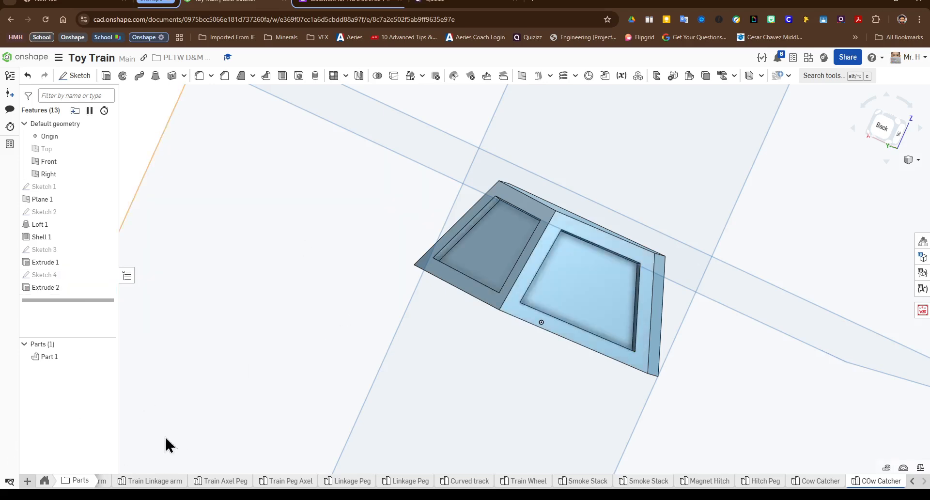
Step: Start a new sketch on the front face of the loft and draw a 3.175 mm circle near its lower-left corner
right_click_drag(541, 322, 827, 239)
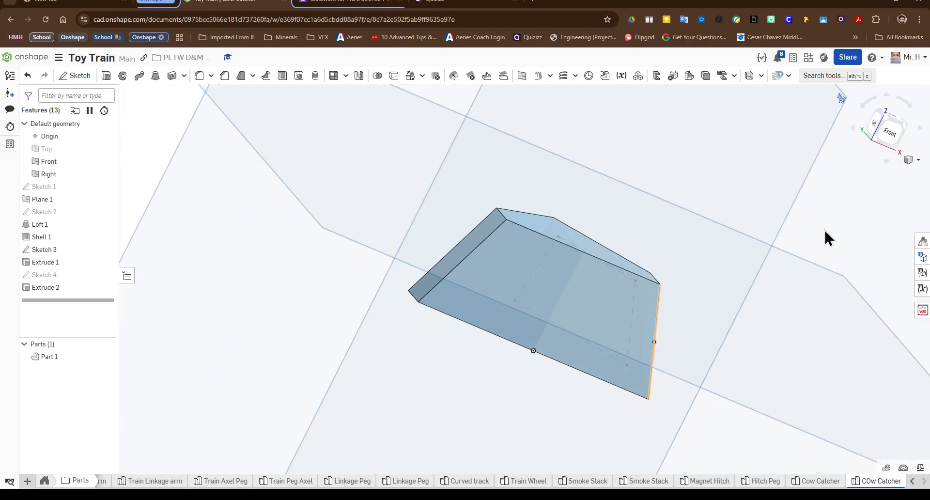
left_click(890, 137)
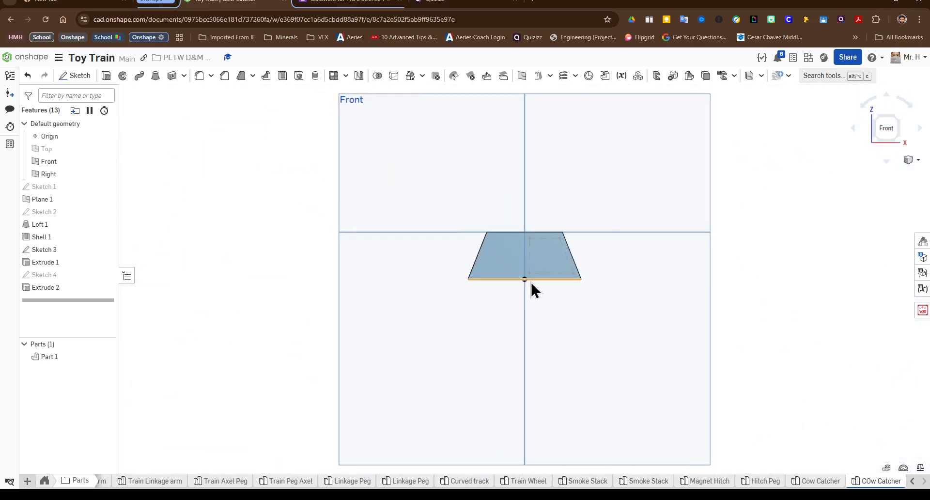
scroll(530, 281, "up", 5)
middle_click_drag(530, 275, 535, 327)
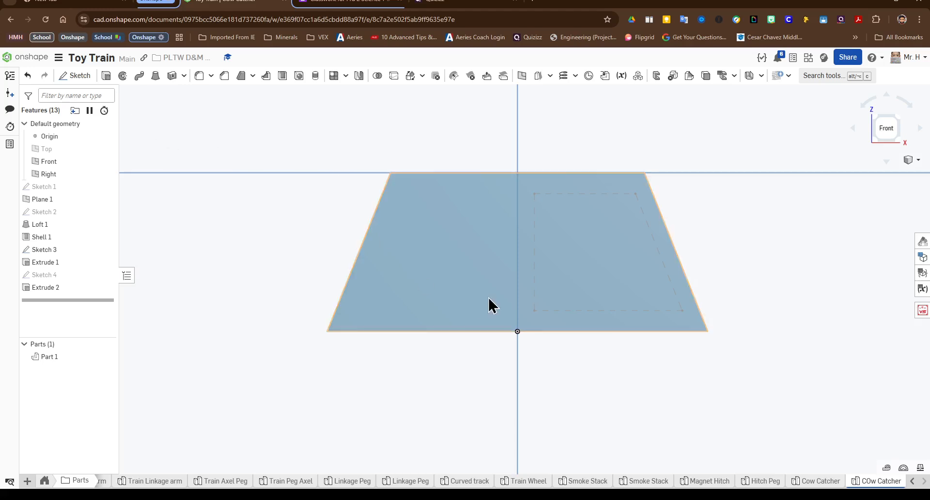
left_click(77, 76)
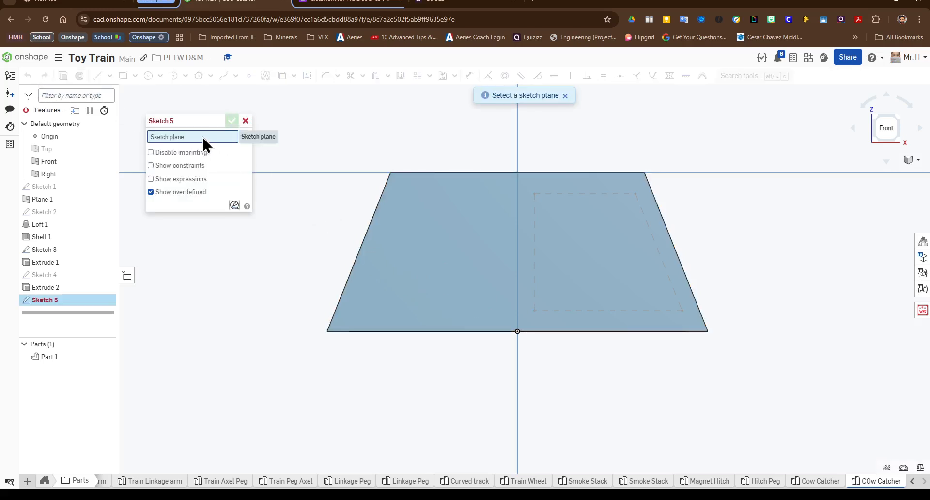
left_click(431, 262)
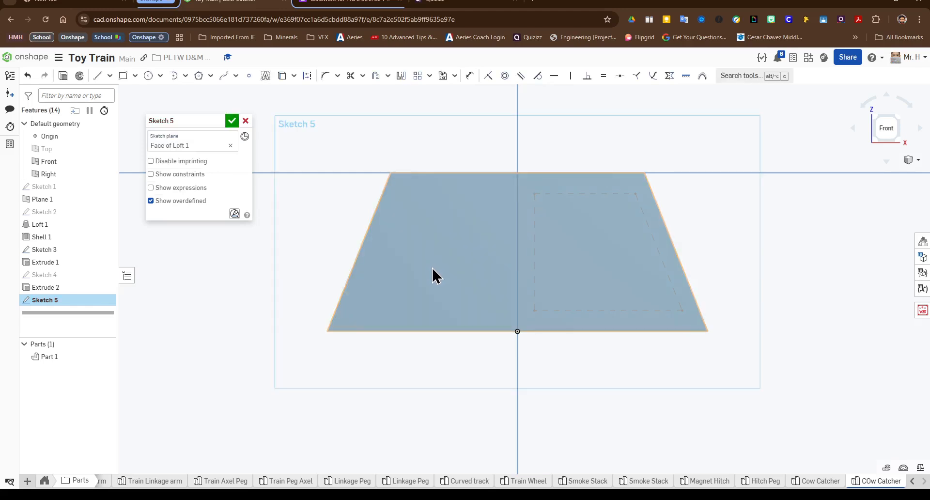
left_click(149, 76)
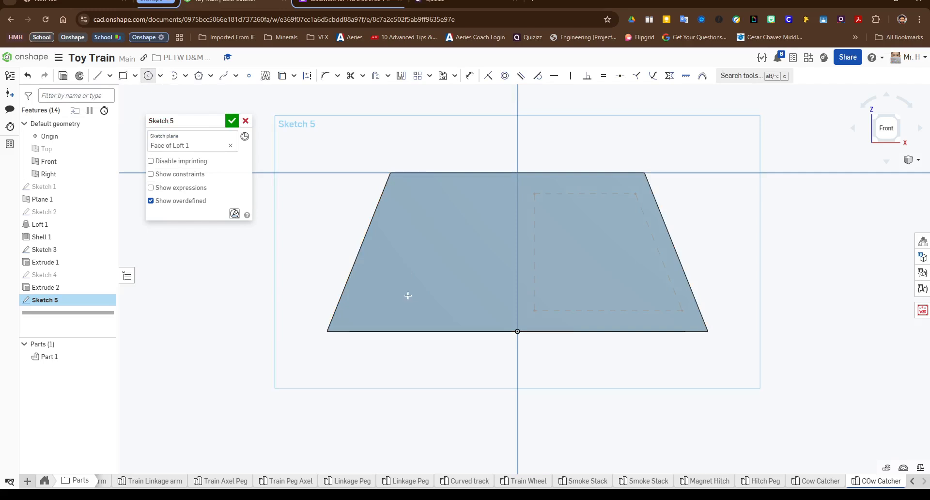
left_click(380, 300)
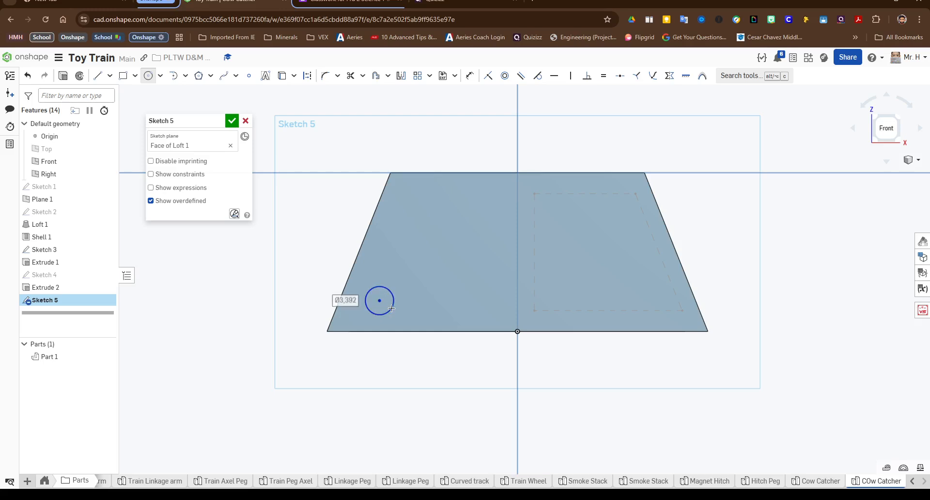
type("3.")
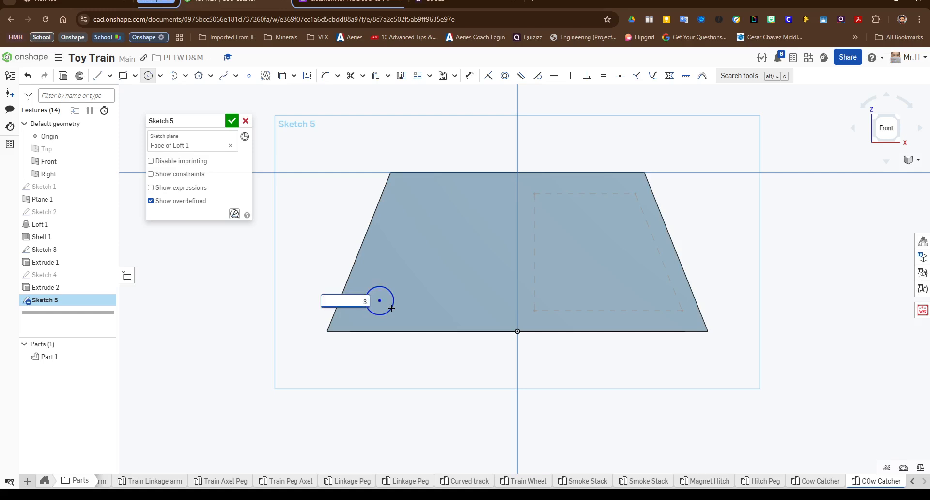
type("175")
key("Return")
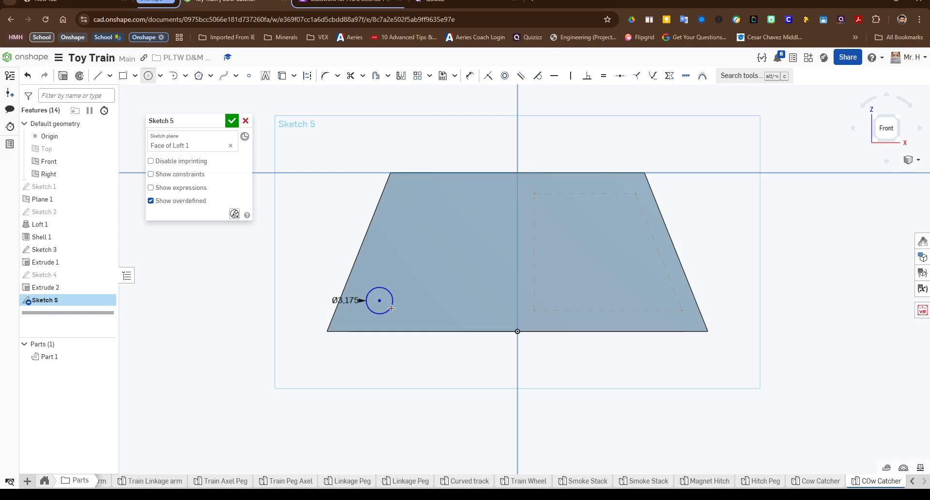
Step: Dimension the circle's centre 3.175 mm above the face's bottom edge
key("d")
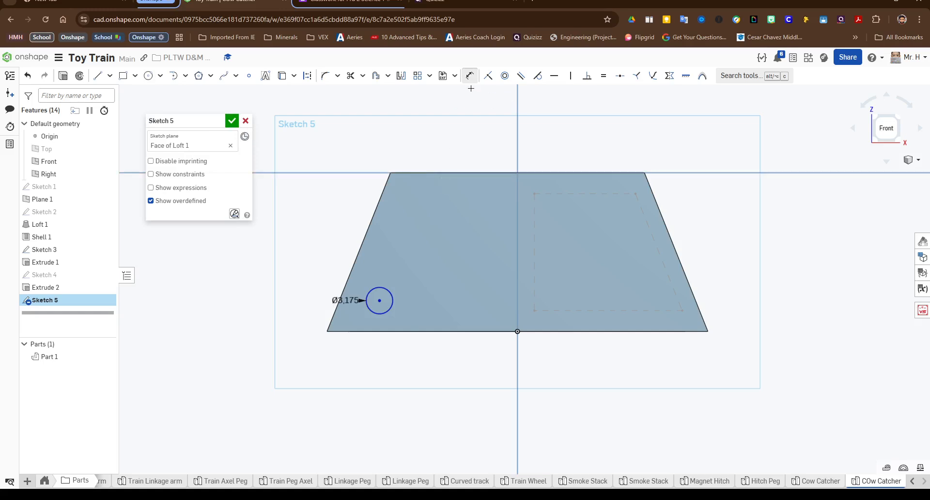
left_click(379, 301)
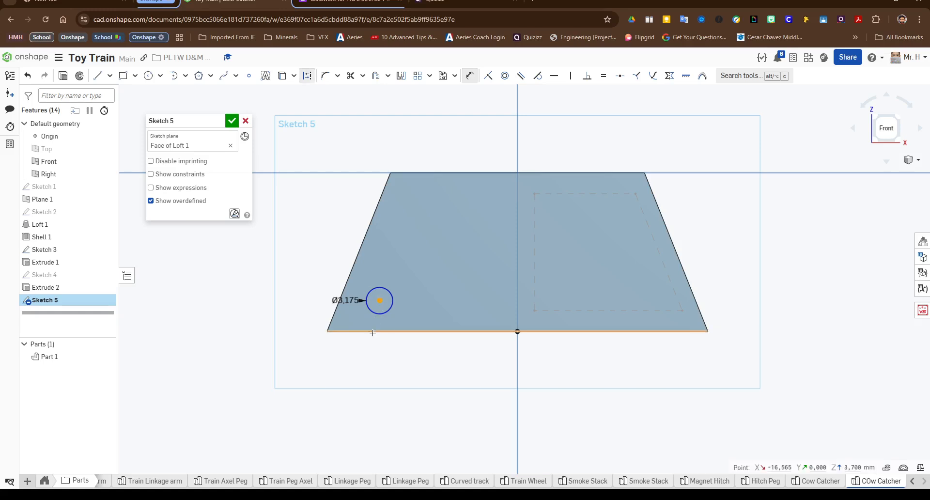
left_click(373, 332)
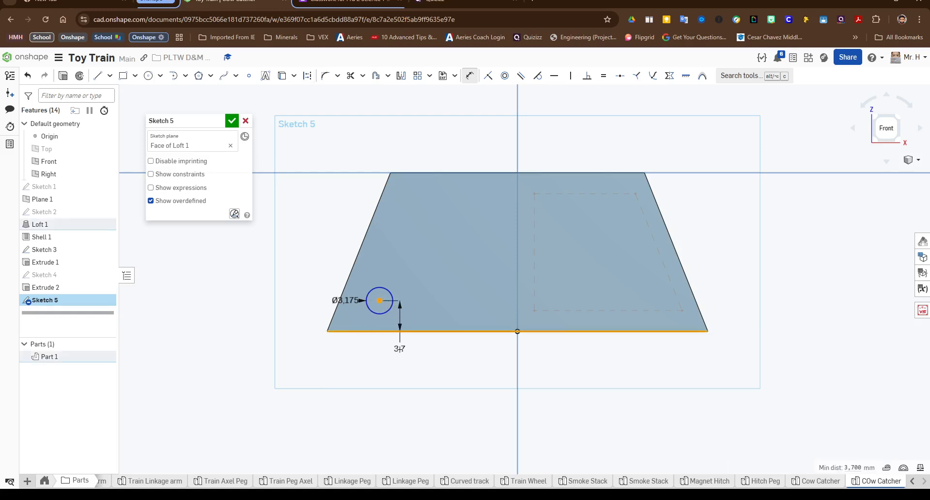
left_click(399, 348)
type("3")
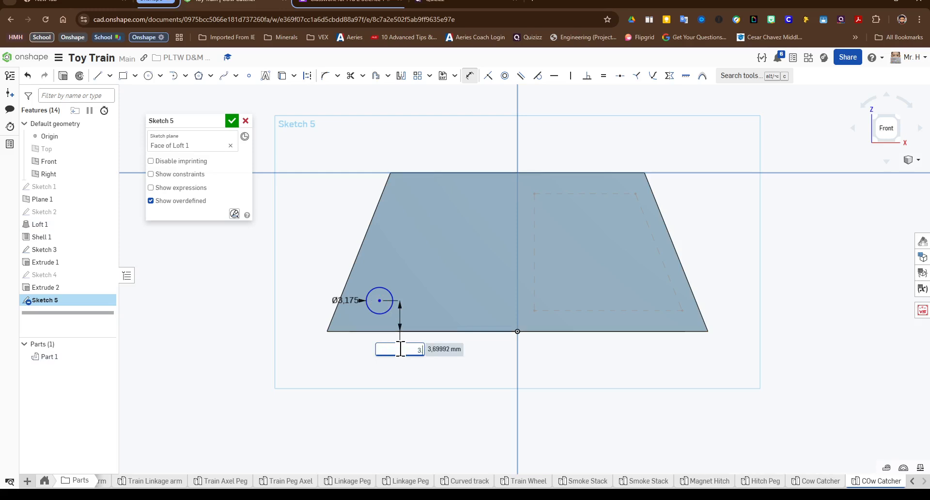
type(".175")
key("Return")
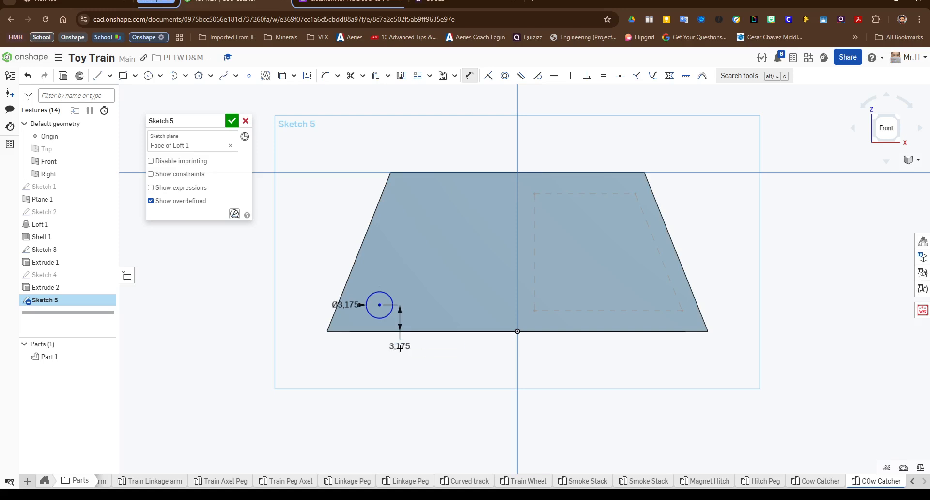
Step: Dimension the circle's centre 6.985 mm horizontally from the face's lower-left corner
key("d")
left_click(379, 305)
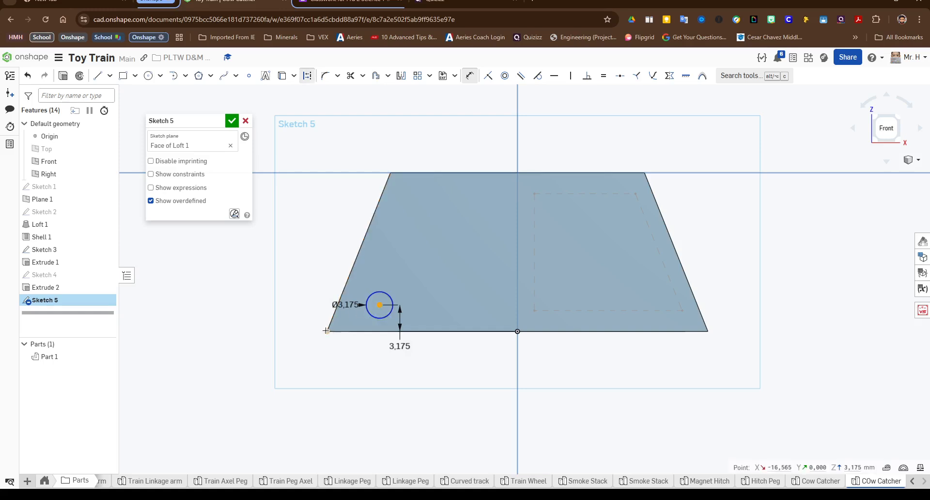
left_click(327, 330)
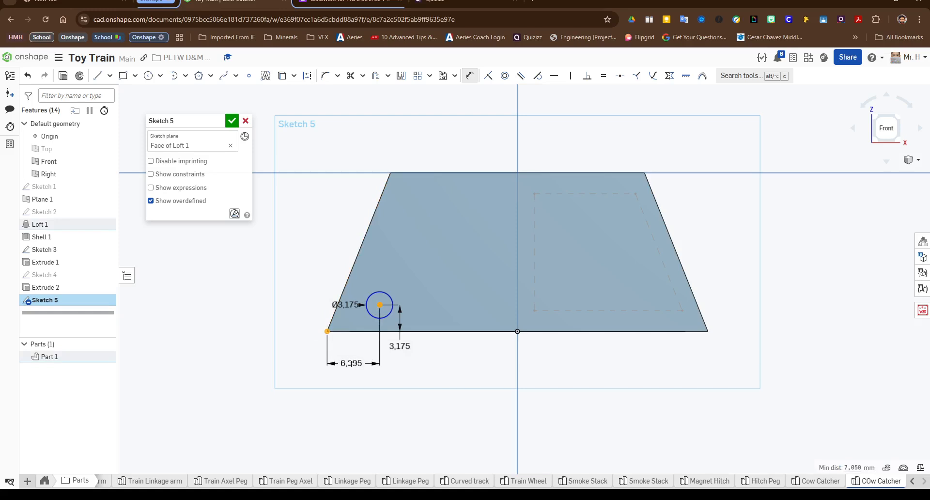
left_click(354, 363)
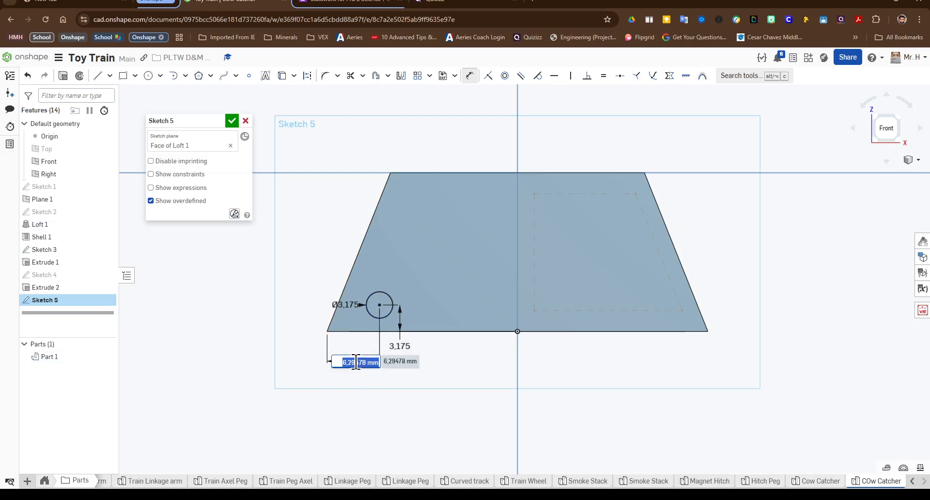
type("6.985")
key("Return")
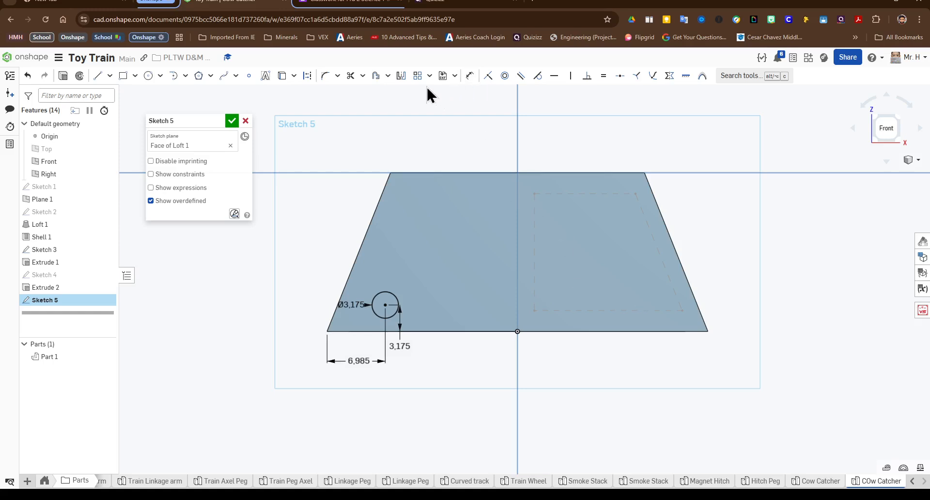
Step: Mirror the circle across the vertical centre axis
left_click(402, 78)
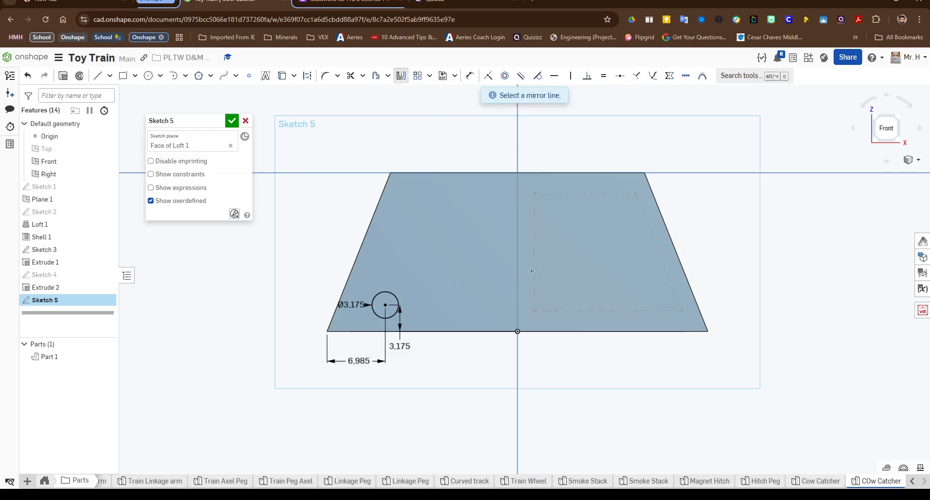
left_click(517, 149)
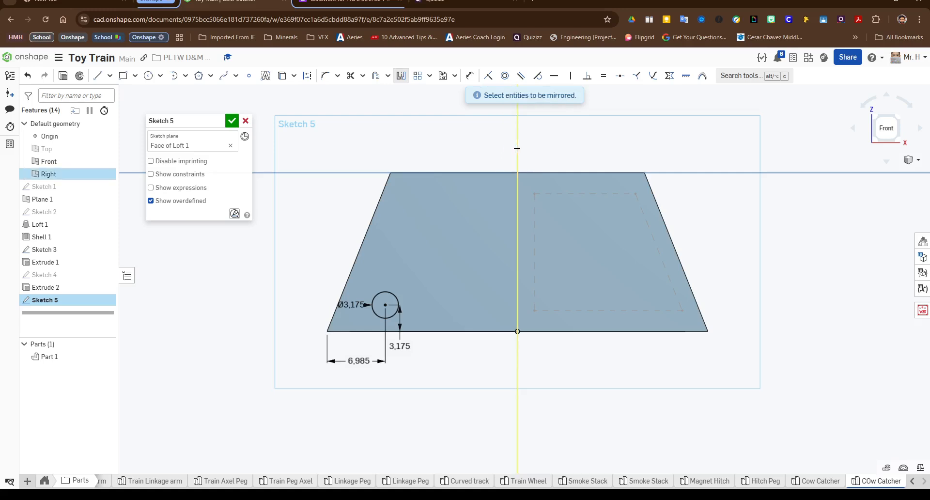
left_click(394, 294)
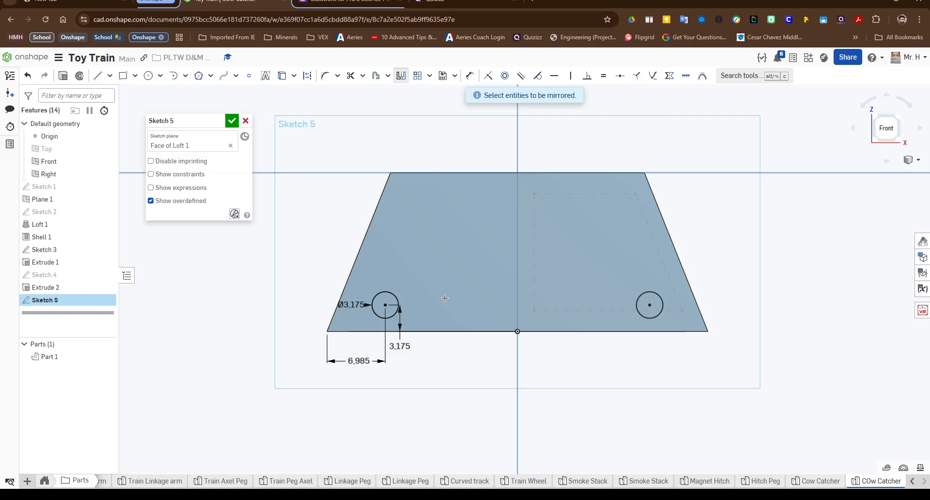
left_click(402, 78)
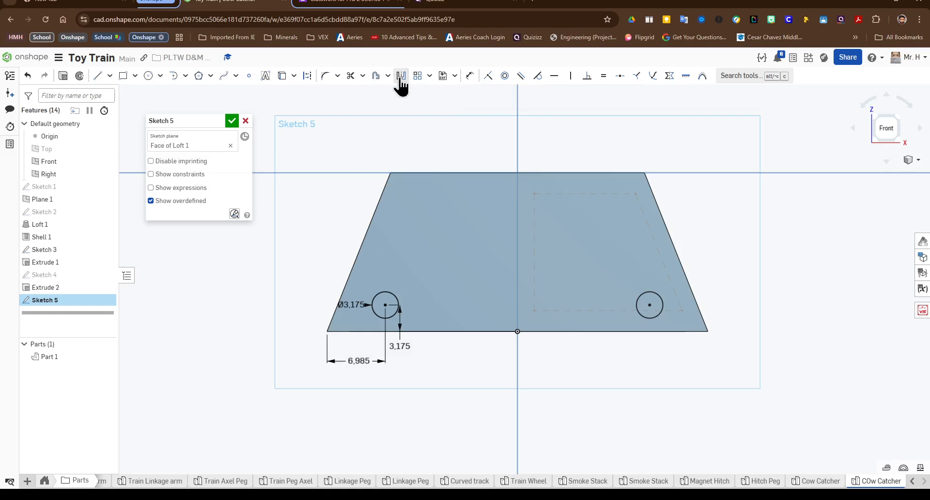
Step: Sketch a 2 mm diameter circle on the vertical axis just below the face's top edge
left_click(148, 76)
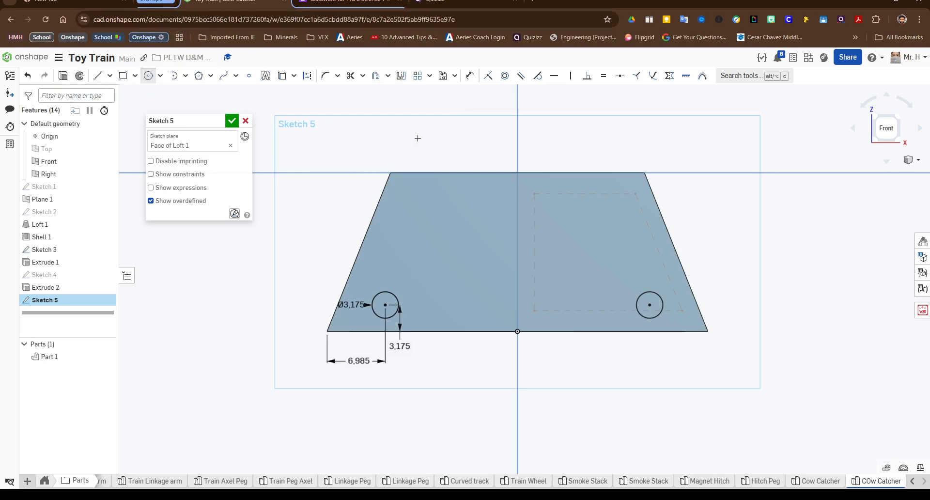
left_click(517, 195)
left_click(523, 207)
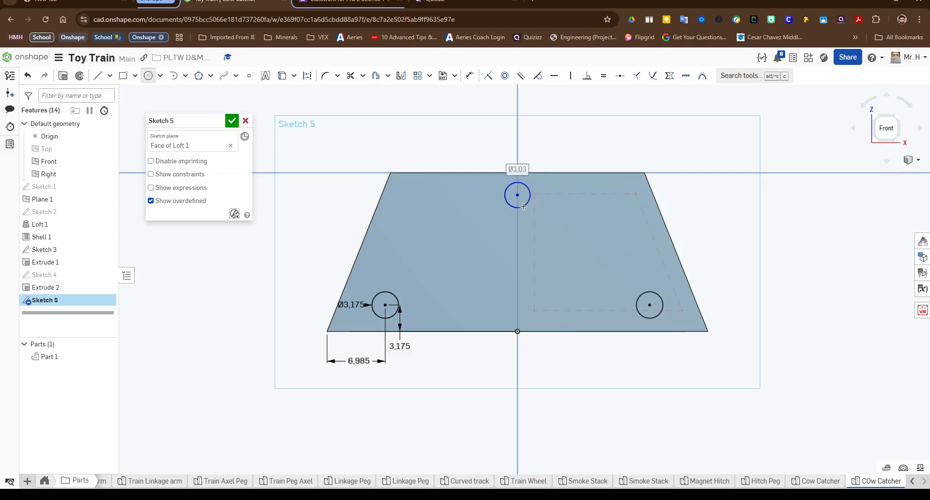
type("3")
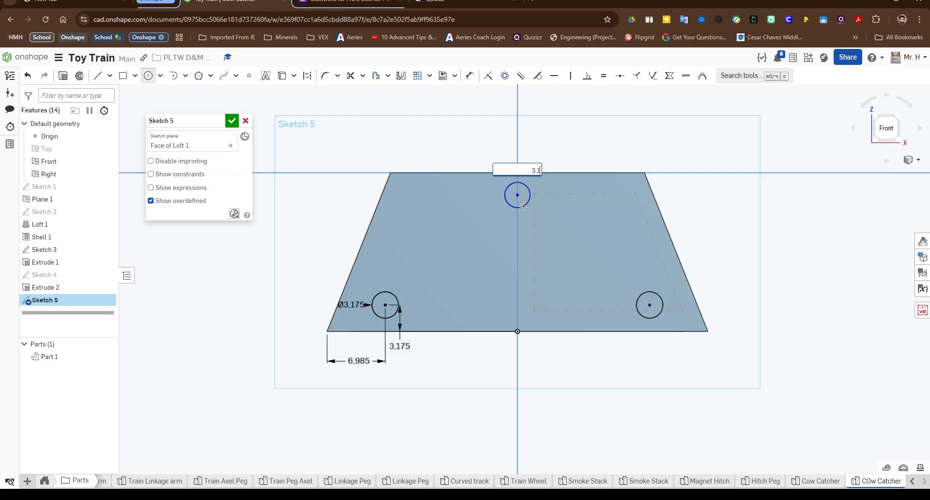
type(".175")
key("Return")
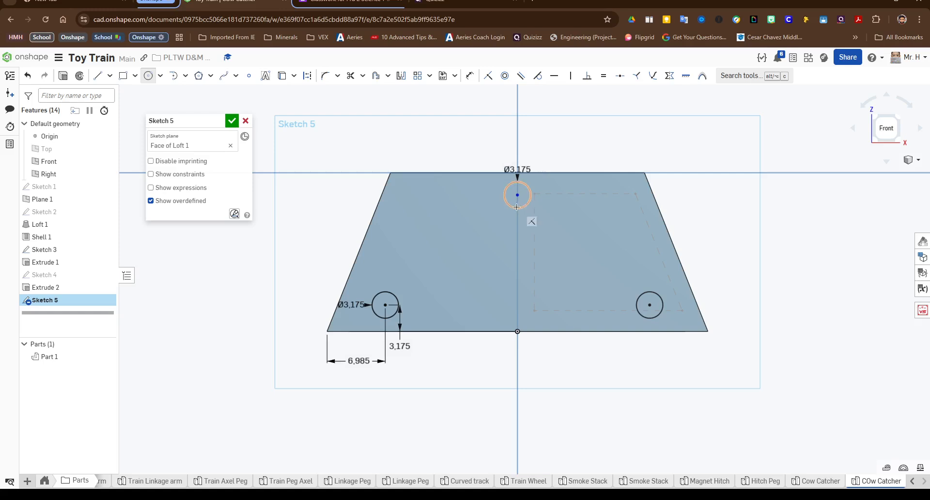
key("Escape")
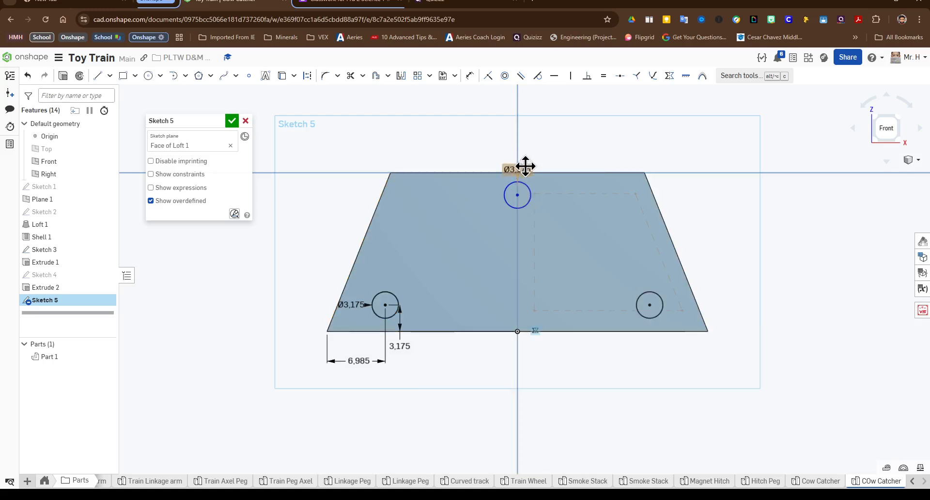
double_click(521, 168)
type("2")
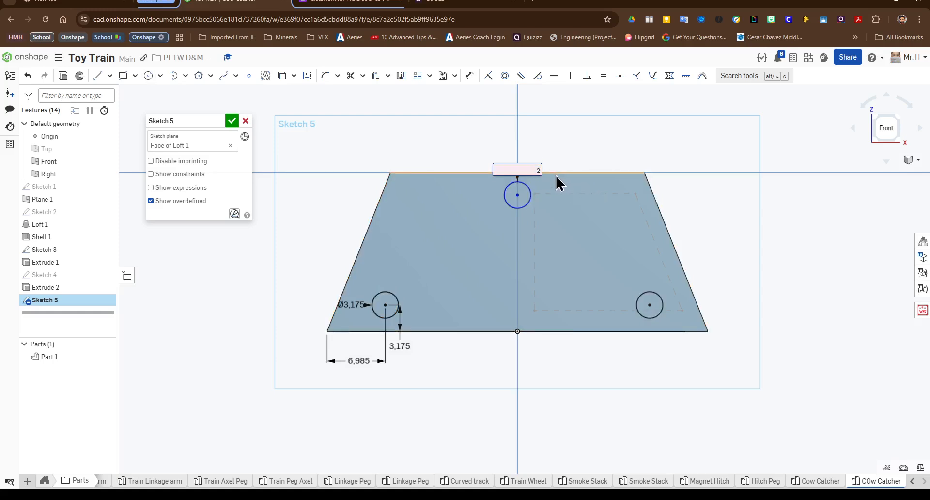
key("Return")
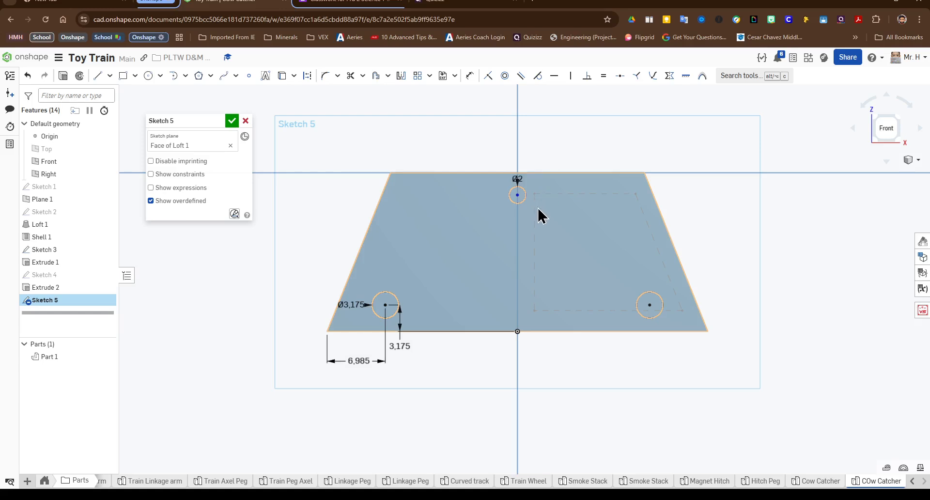
left_click(604, 76)
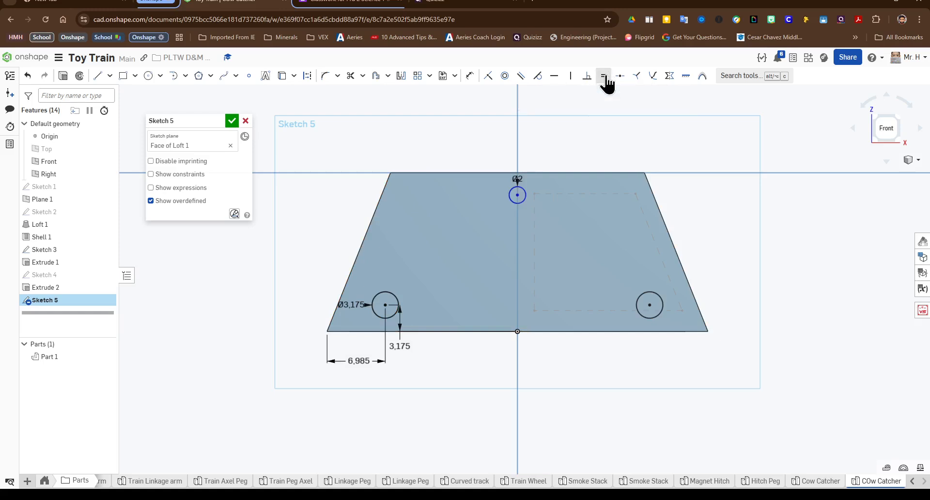
left_click(651, 291)
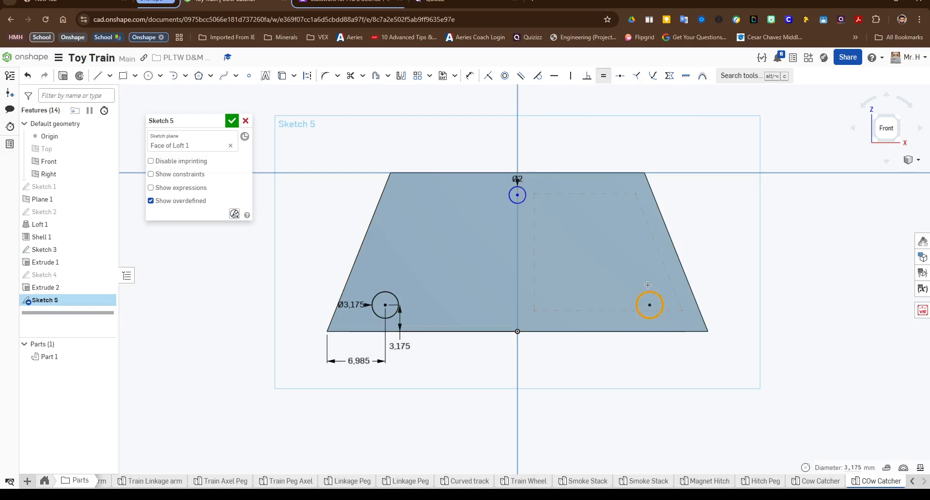
left_click(523, 188)
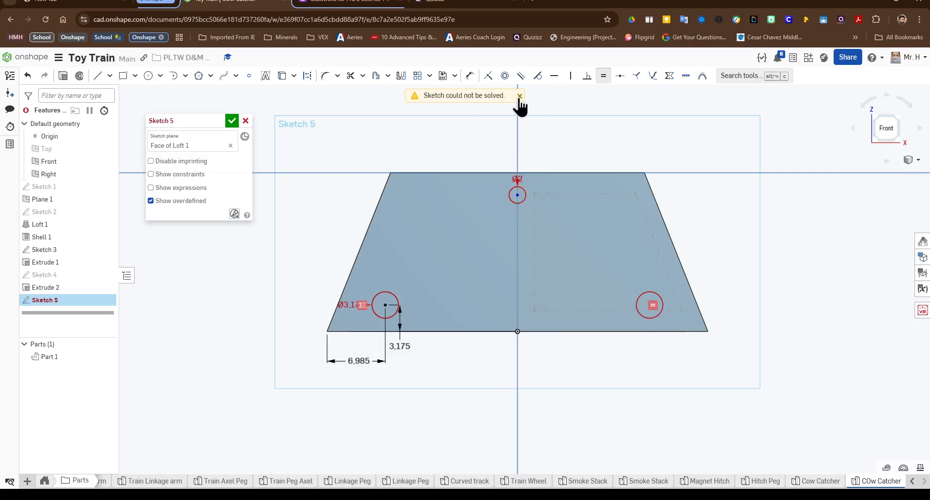
key("ctrl+z")
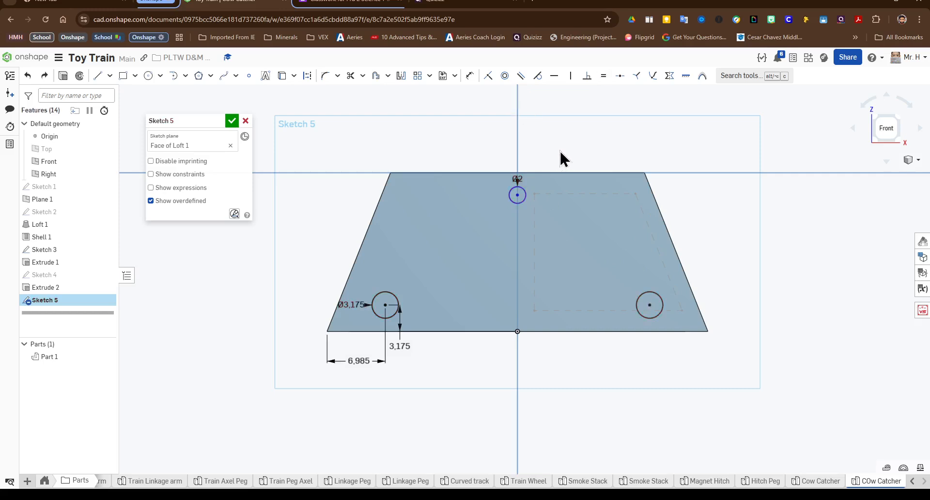
Step: Try to constrain the top circle equal to the lower-right circle
left_click(603, 76)
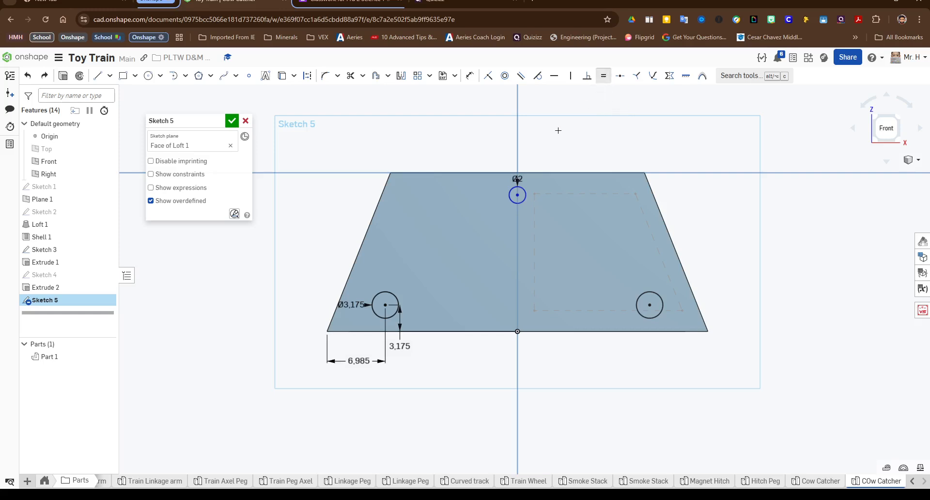
left_click(522, 189)
left_click(650, 291)
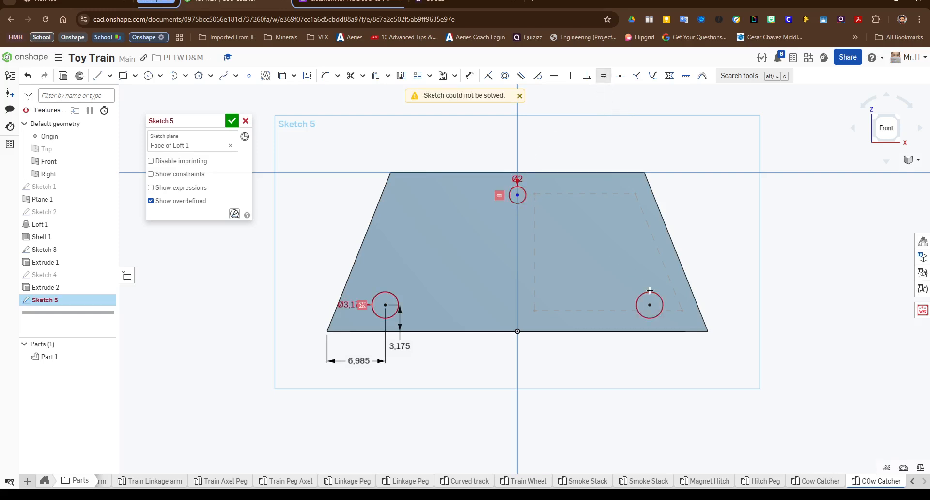
left_click(520, 96)
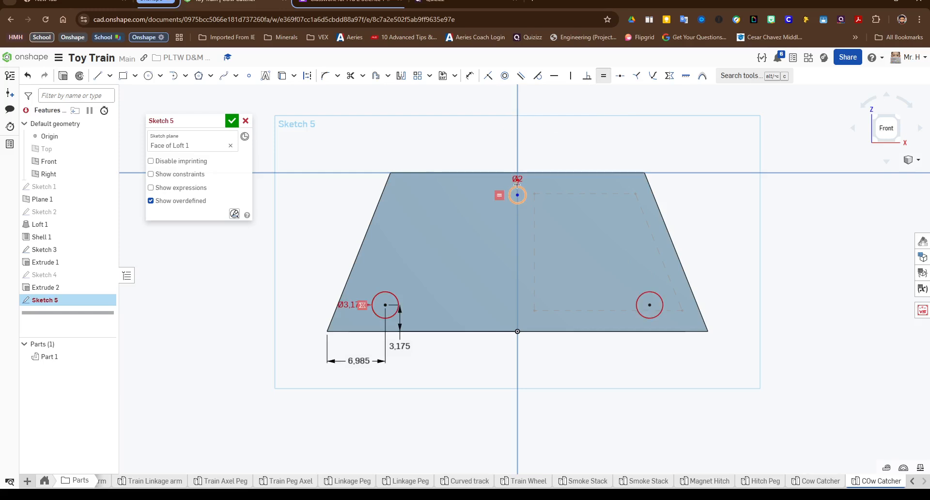
Step: Undo the last two changes and move the top circle's diameter label beside the circle
key("Escape")
key("ctrl+z")
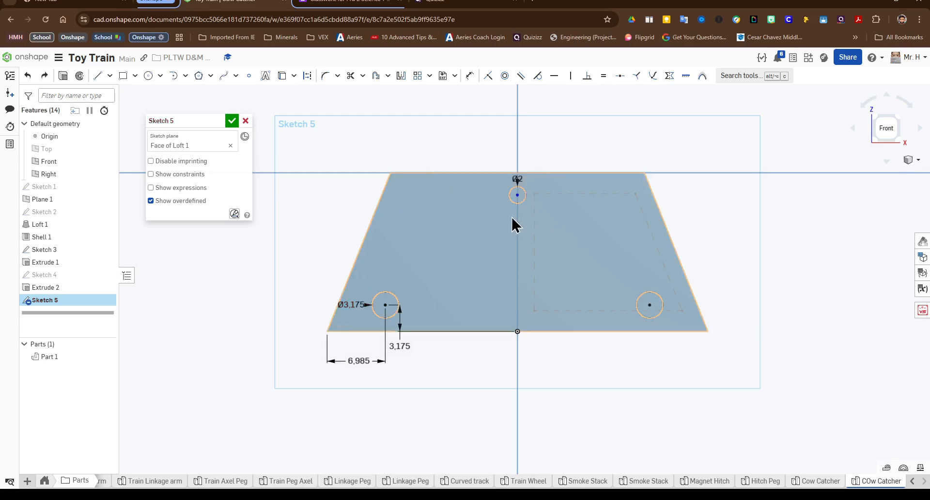
key("ctrl+z")
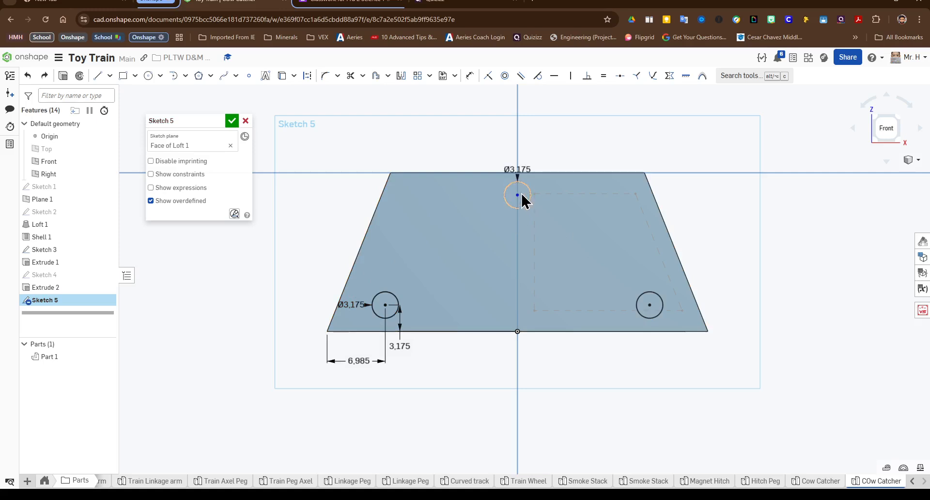
mouse_move(525, 169)
left_mouse_down()
mouse_move(556, 181)
mouse_move(571, 201)
left_mouse_up()
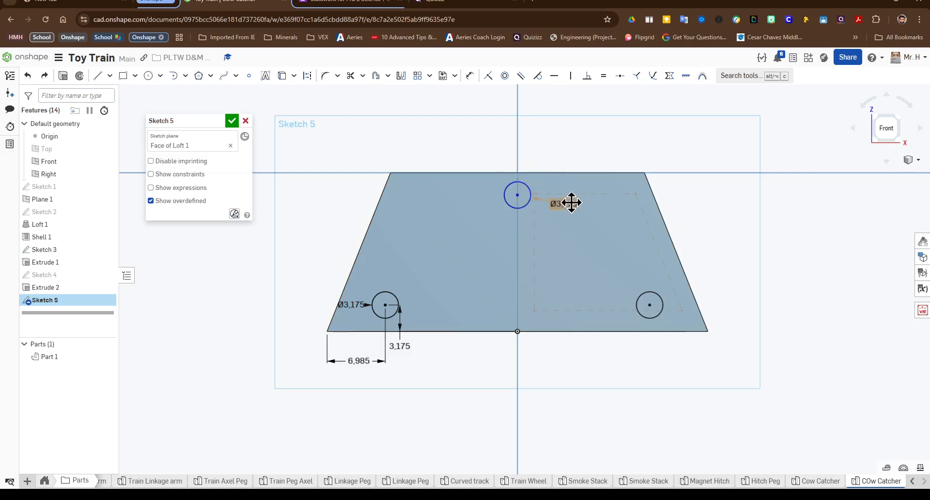
Step: Dimension the top circle's centre 15.875 mm above the midpoint of the face's bottom edge
left_click(518, 182)
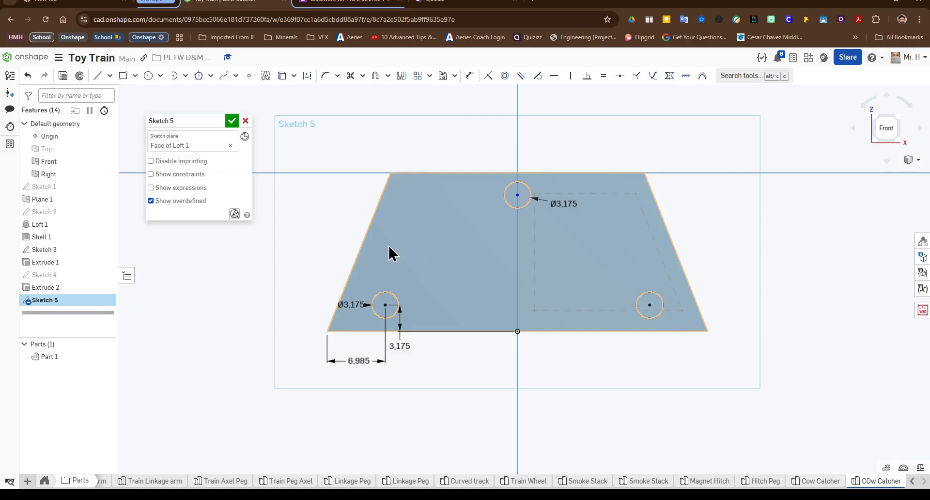
key("d")
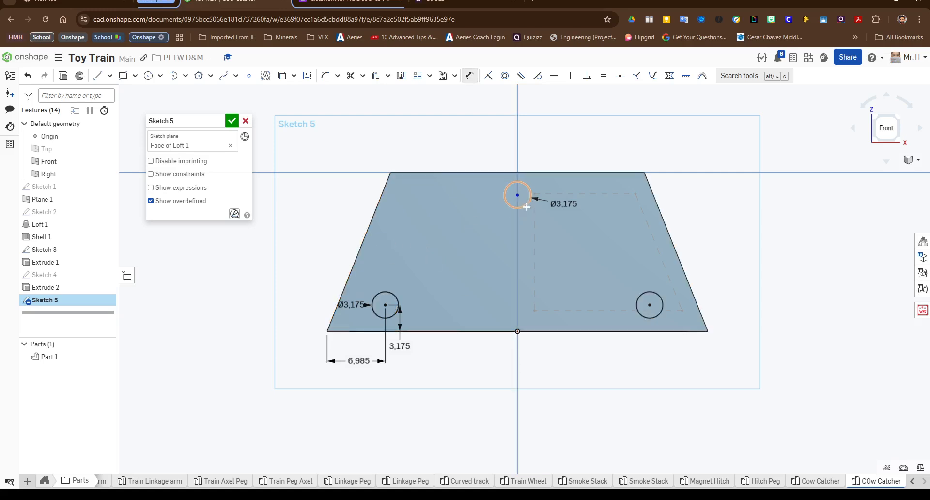
left_click(518, 182)
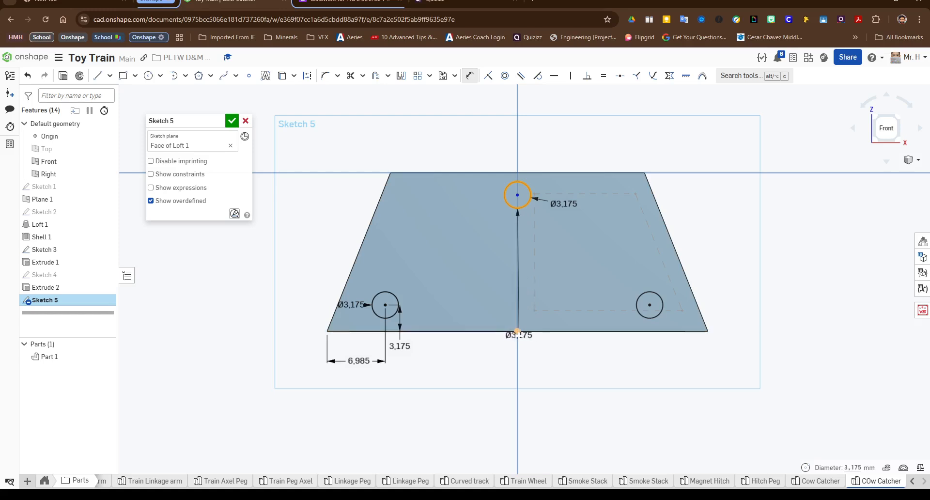
left_click(518, 332)
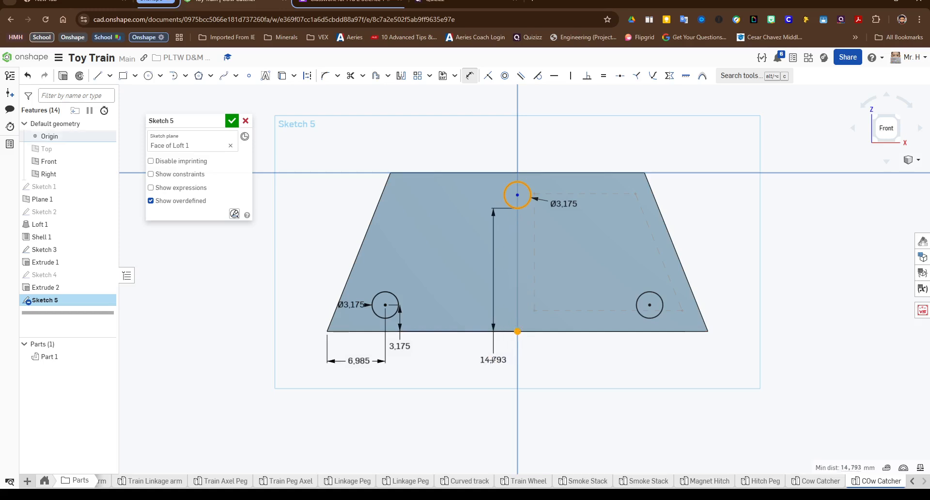
left_click(487, 358)
type("1")
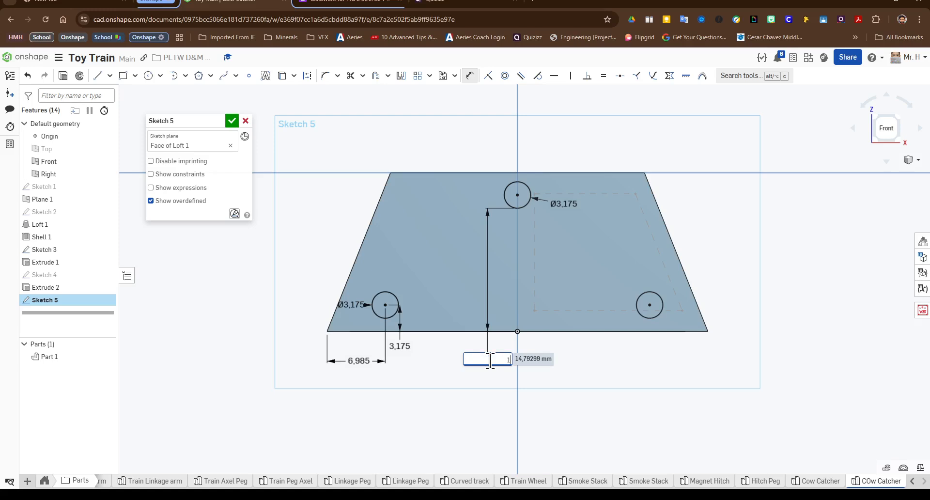
type("5,875")
key("Return")
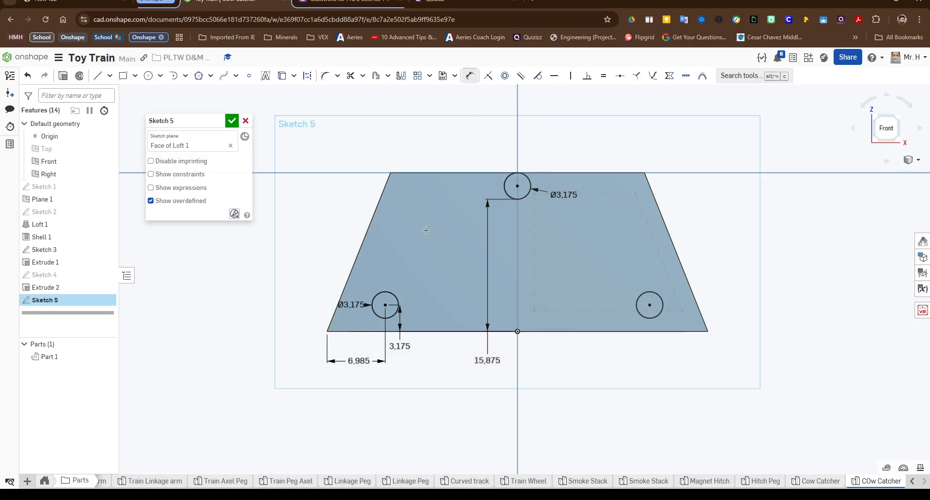
Step: Try to dimension the top circle horizontally from the lower-left circle, and delete the 15.875 mm vertical dimension
left_click(517, 186)
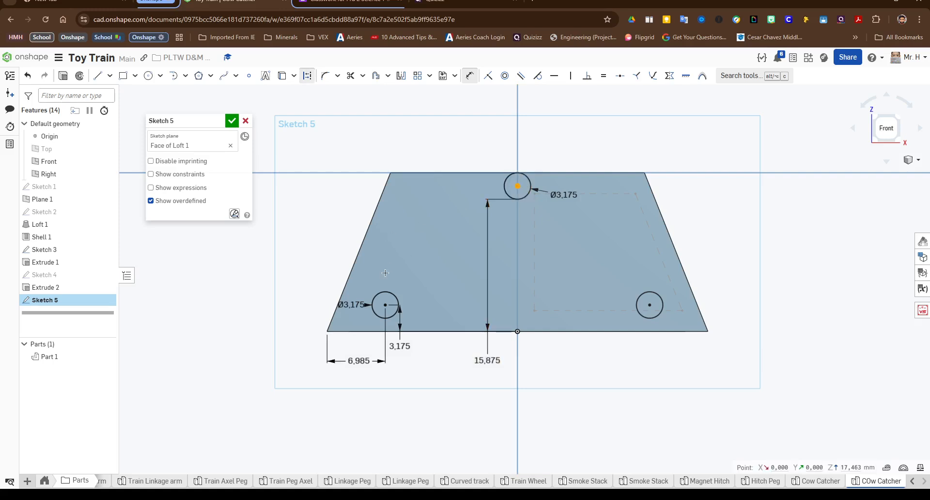
left_click(385, 304)
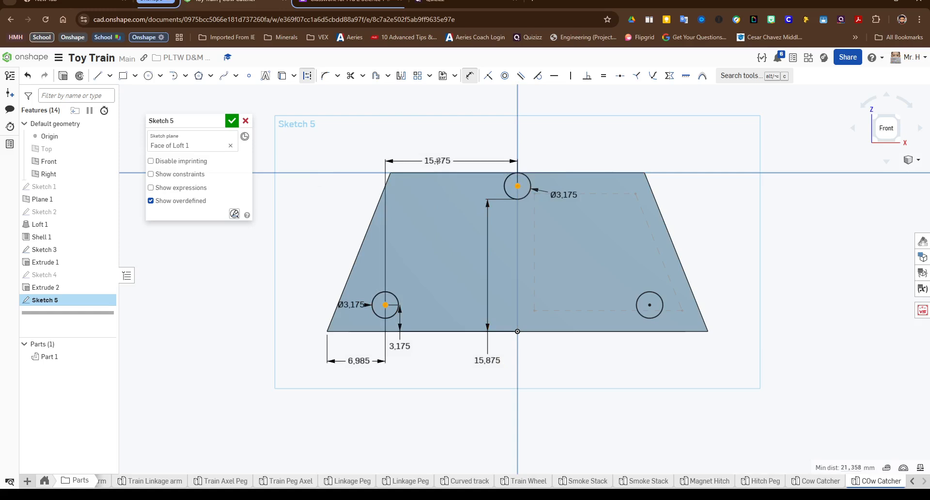
left_click(426, 161)
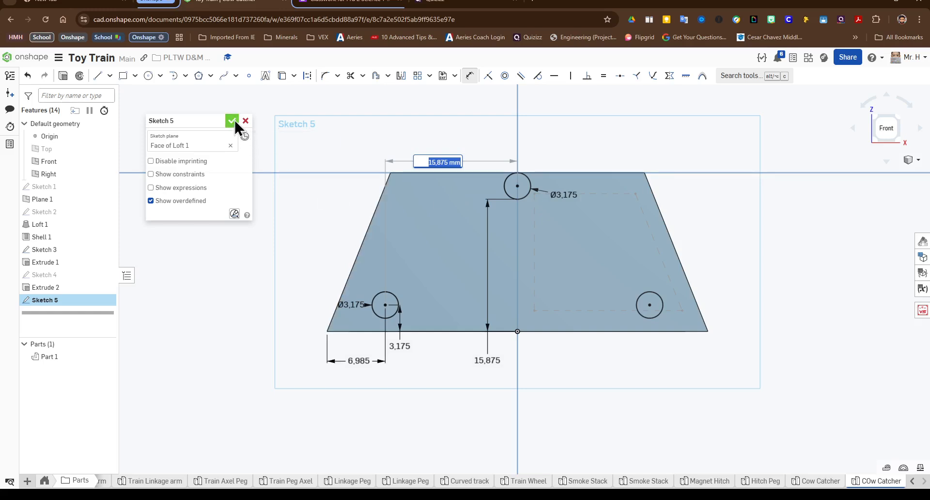
key("Return")
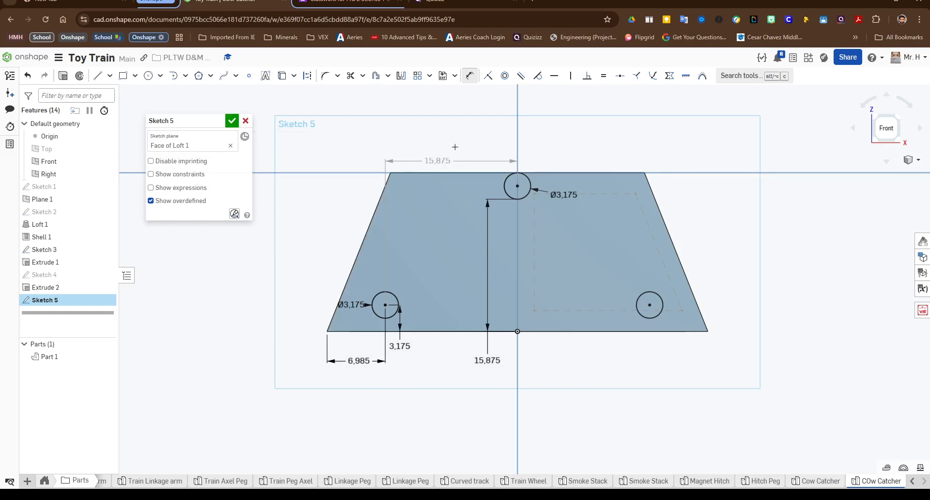
key("Escape")
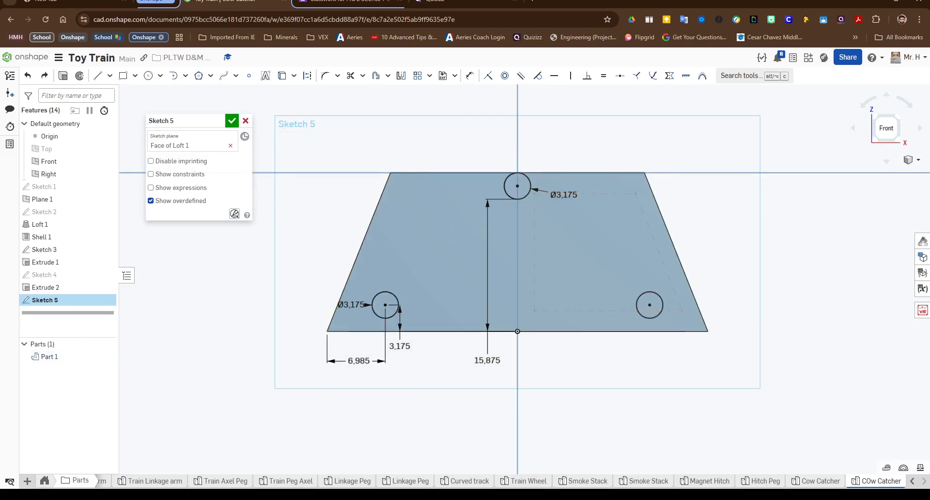
scroll(593, 235, "up", 3)
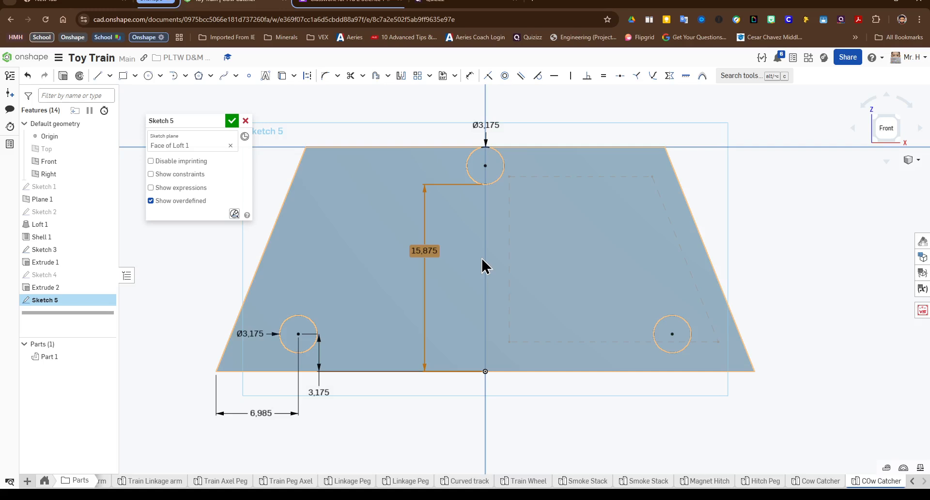
key("Delete")
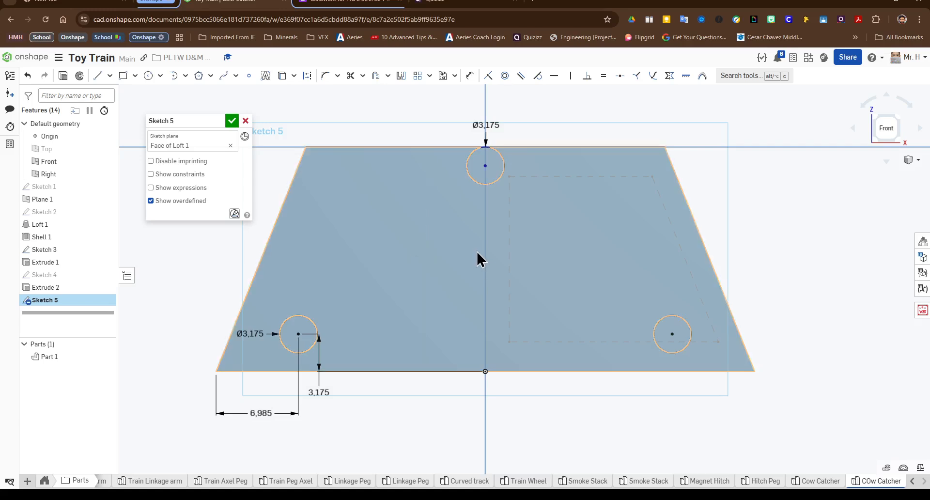
Step: Dimension the top circle's centre 3.175 mm below the face's top edge
key("d")
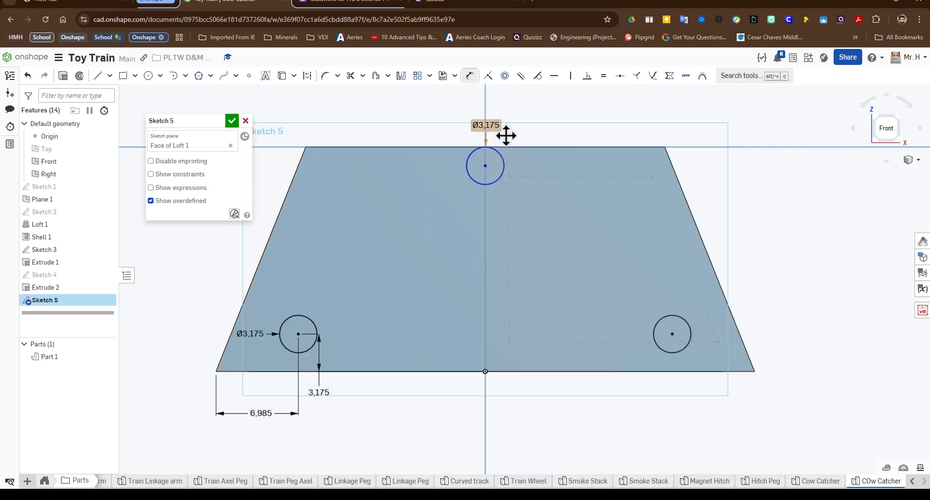
left_click(485, 166)
left_click(524, 188)
type("3")
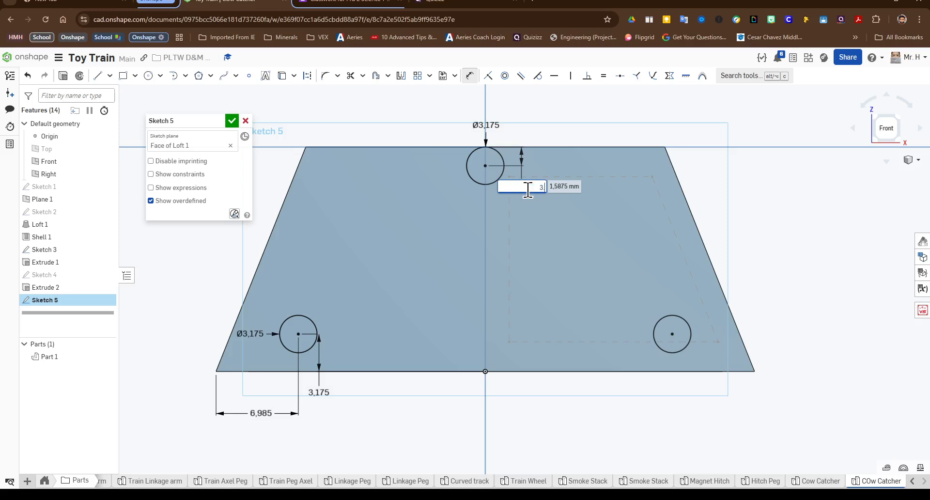
type(".175")
key("Return")
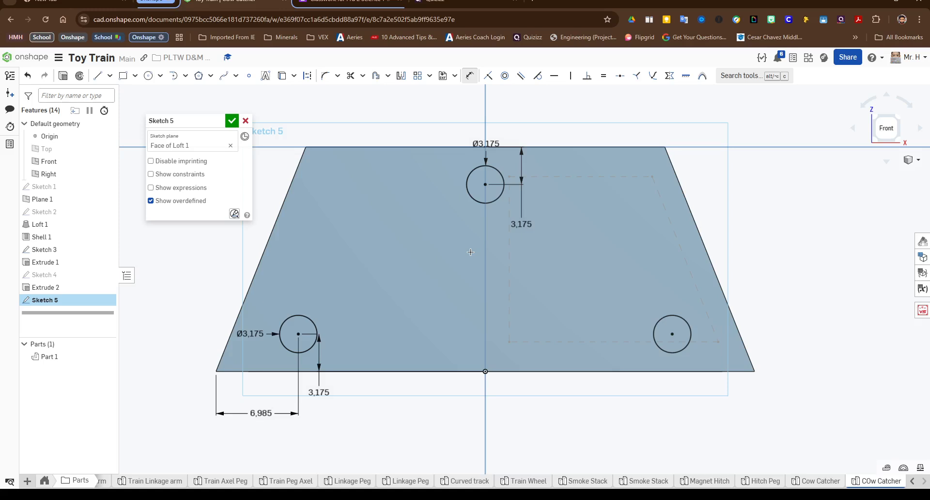
Step: Add horizontal dimensions between the two lower circles and between the lower-left and top circles, then close the sketch
left_click(298, 334)
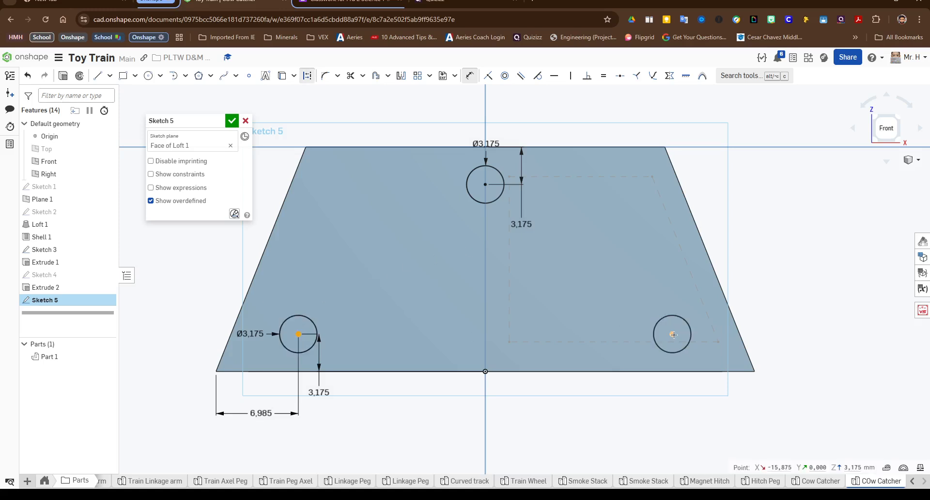
left_click(673, 335)
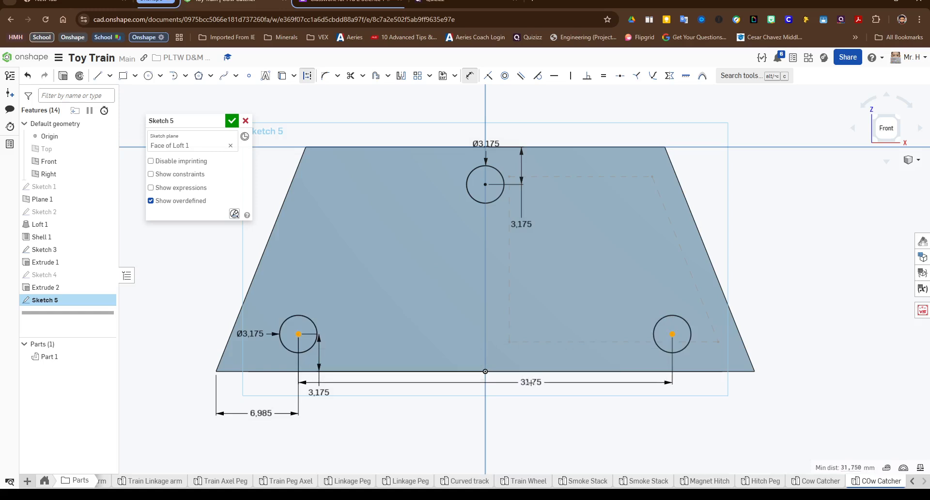
left_click(531, 382)
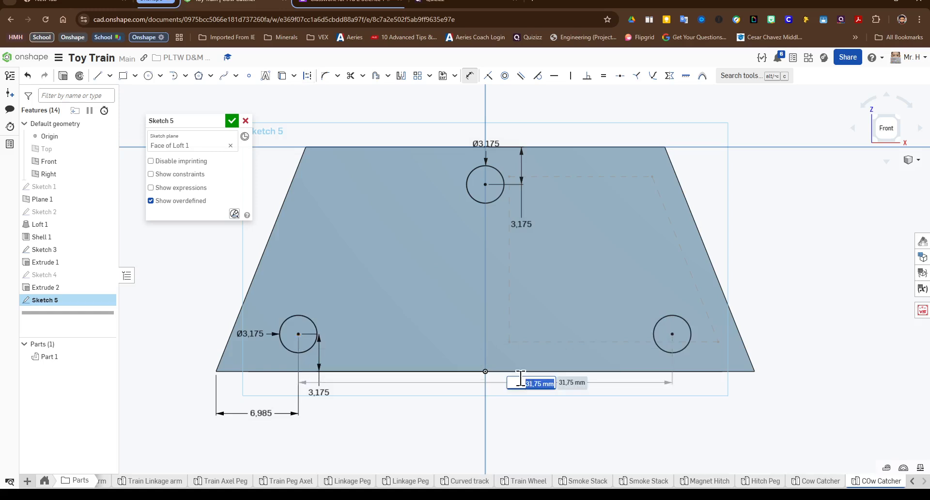
left_click(296, 334)
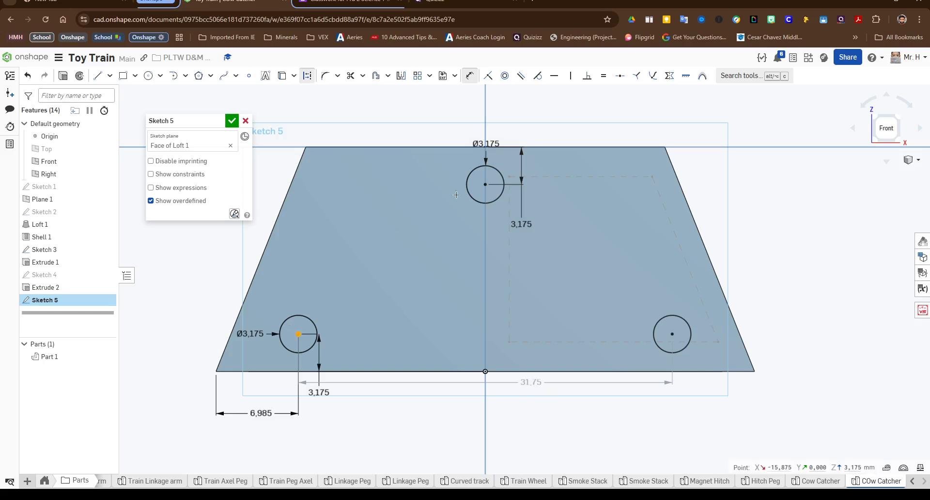
left_click(485, 184)
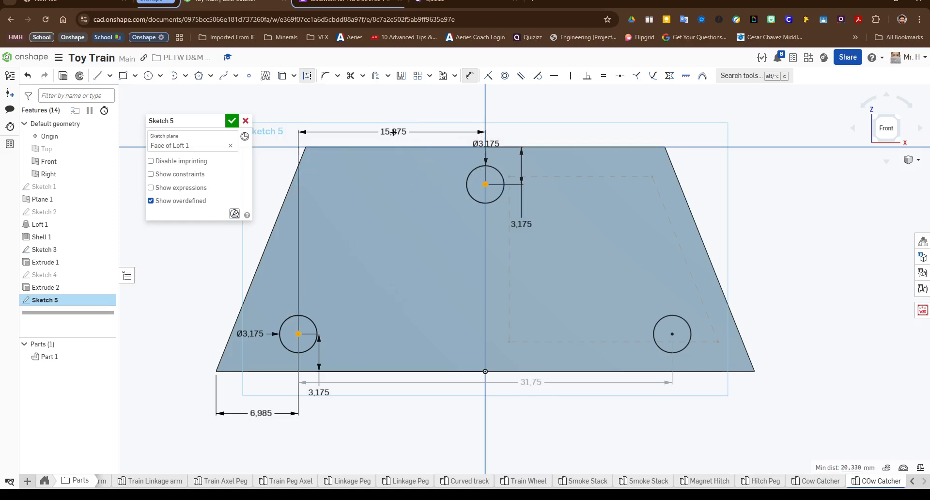
left_click(393, 131)
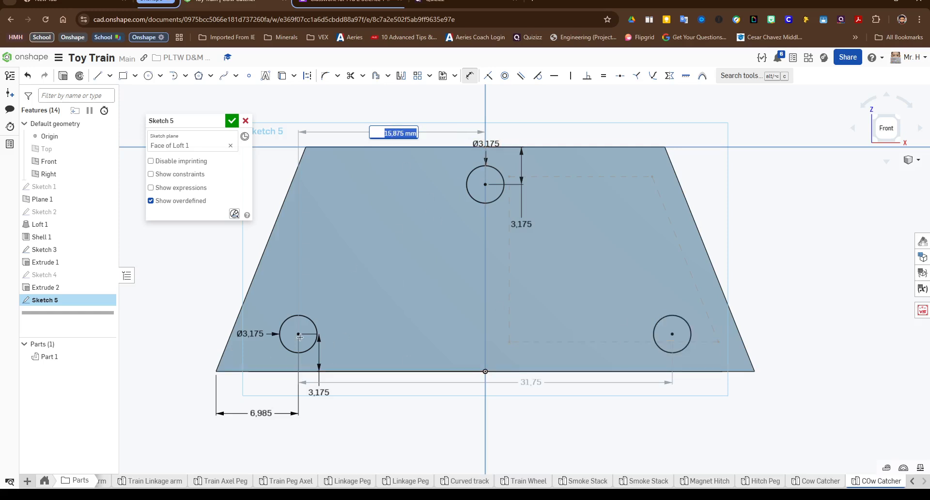
left_click(232, 121)
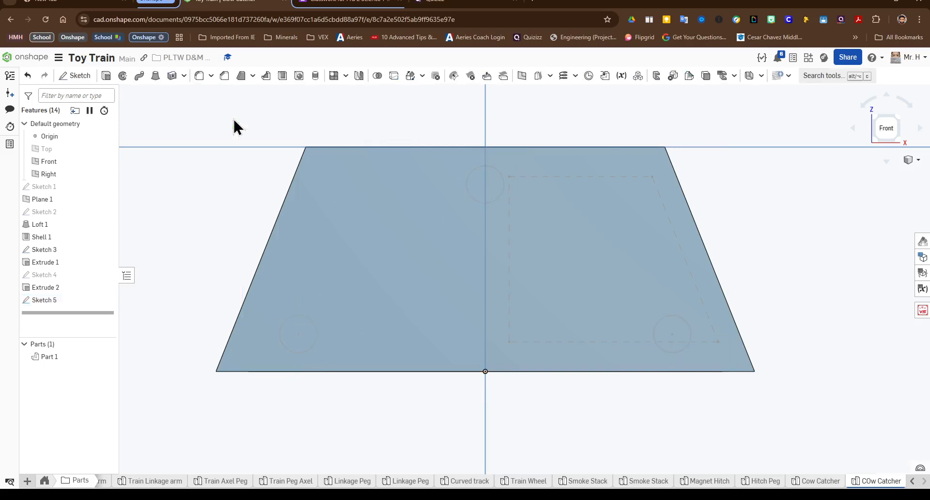
Step: Extrude the three circles 3.175 mm as pegs added to the part
left_click(106, 76)
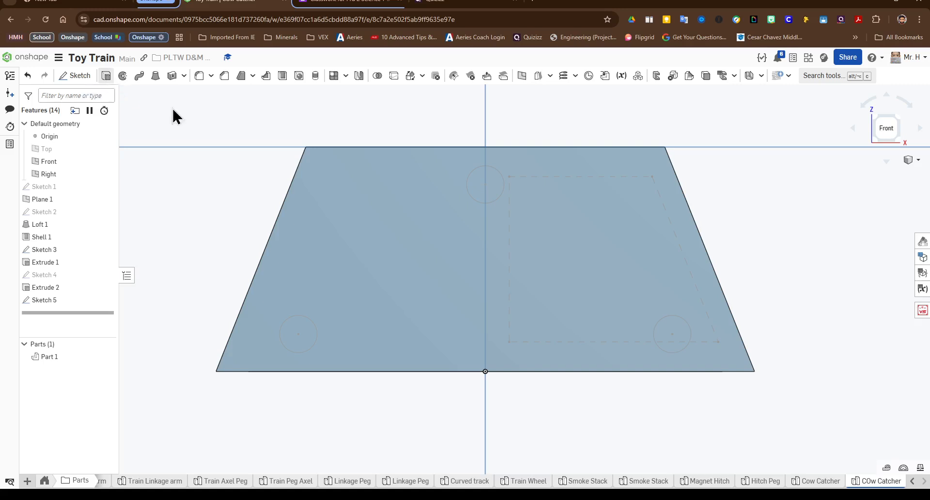
left_click(487, 184)
left_click(304, 332)
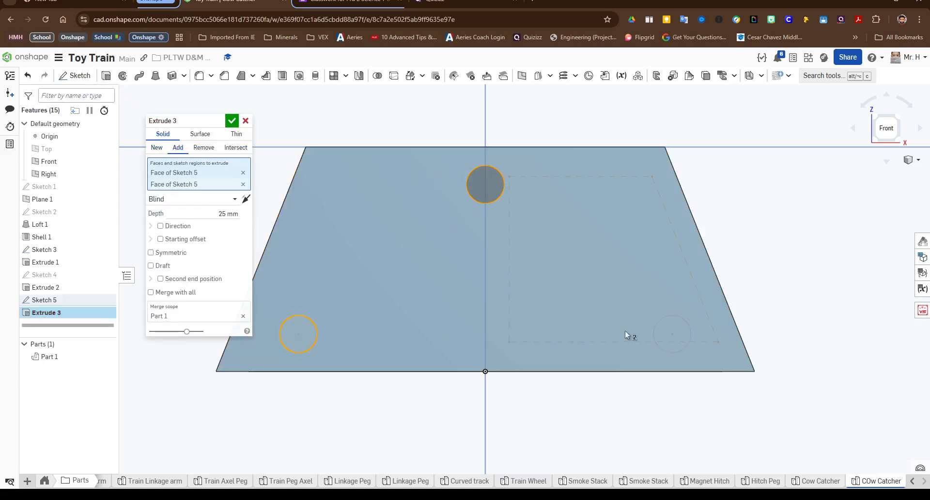
left_click(684, 329)
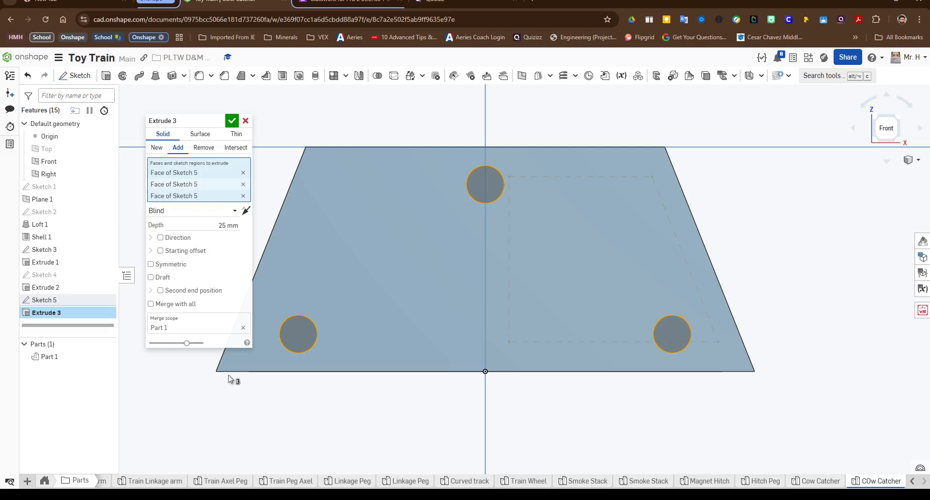
left_click(209, 222)
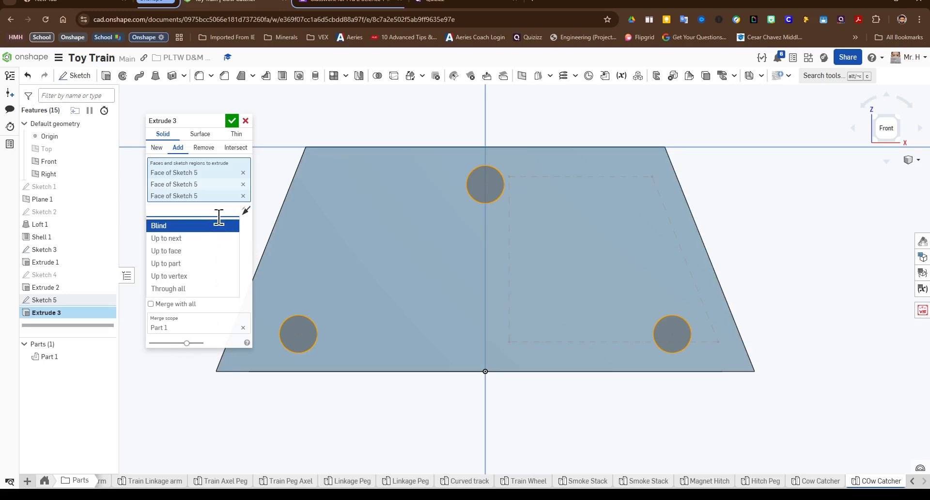
left_click(228, 225)
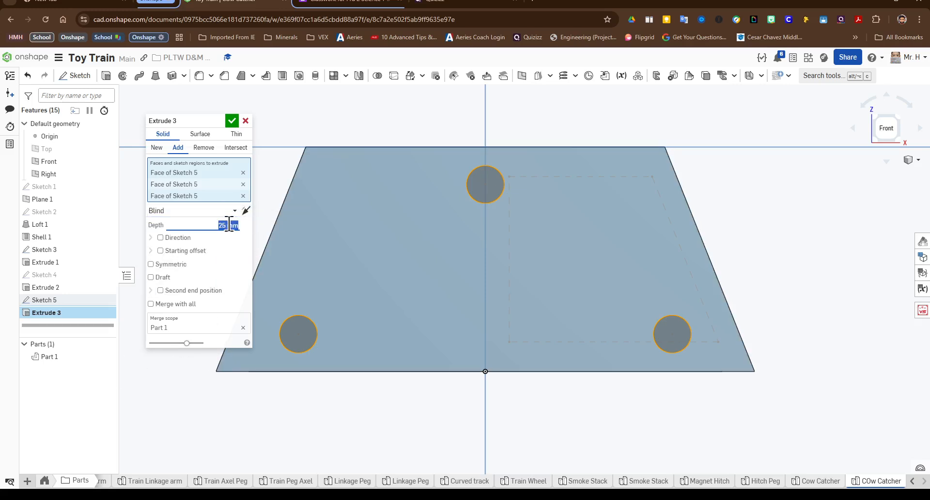
type("3.75")
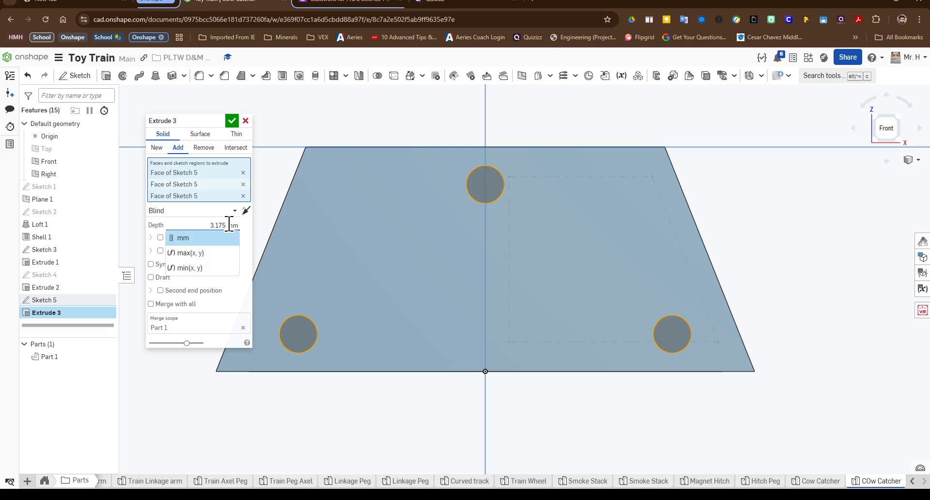
key("Return")
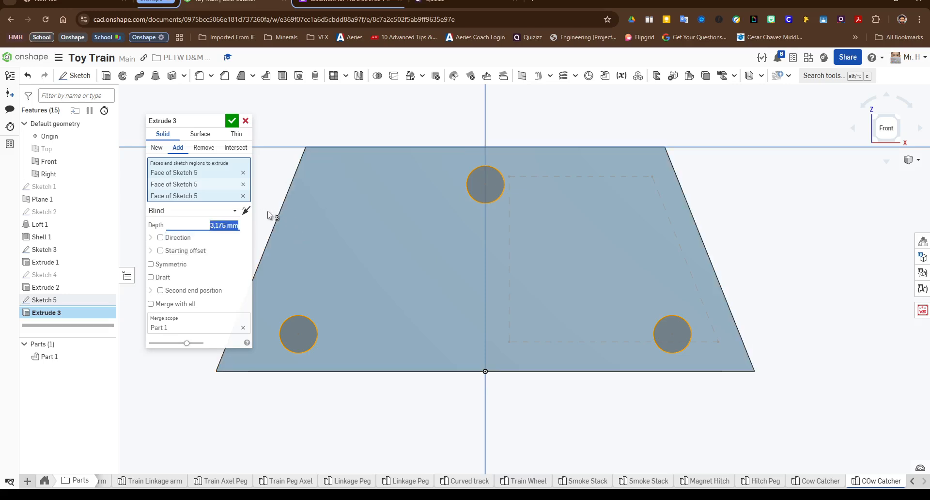
left_click(232, 121)
right_click_drag(344, 184, 414, 206)
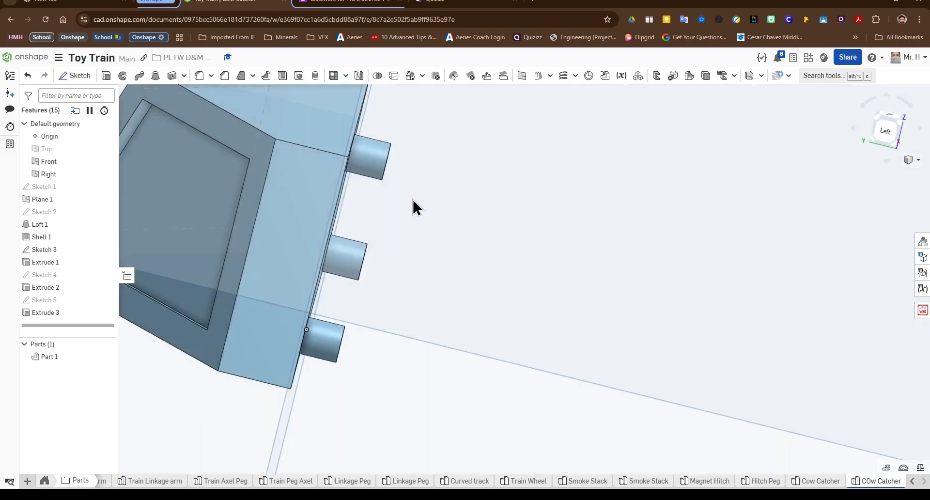
scroll(412, 200, "down", 5)
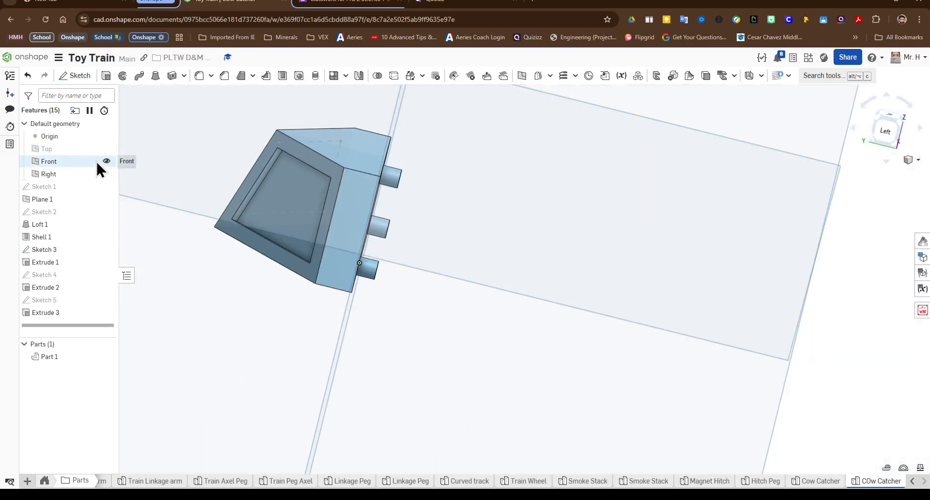
Step: Hide the Front and Right default planes
left_click(106, 161)
left_click(106, 173)
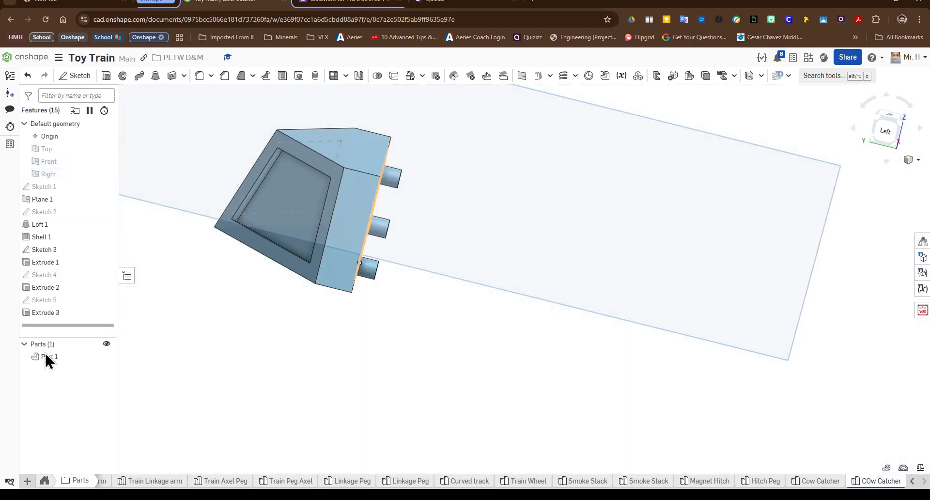
Step: Rename the part as Cow Catcher
right_click(48, 357)
left_click(113, 193)
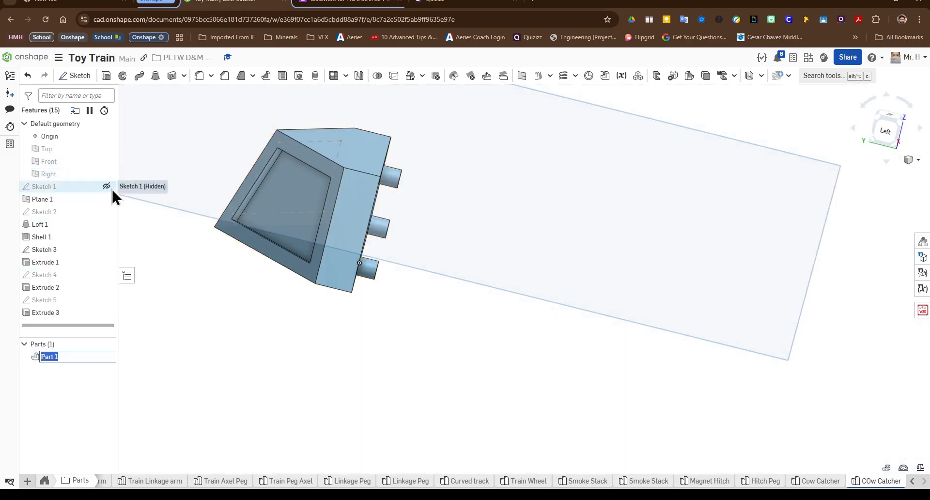
type("Cow C")
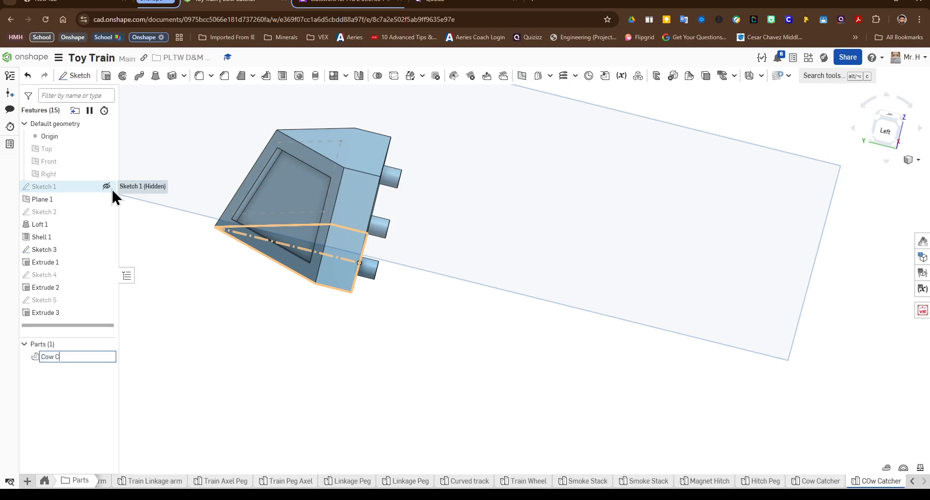
type("atthcer")
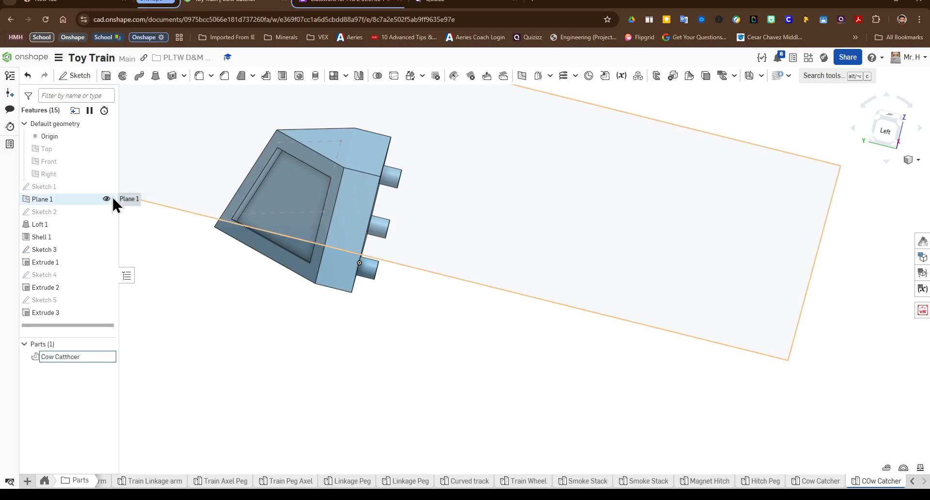
key("BackSpace")
key("BackSpace")
key("BackSpace")
key("BackSpace")
type("her")
key("BackSpace")
key("BackSpace")
key("BackSpace")
key("BackSpace")
key("BackSpace")
type("atcher")
key("BackSpace")
key("BackSpace")
key("BackSpace")
key("BackSpace")
type("hcer")
key("BackSpace")
key("BackSpace")
type("cher")
key("Return")
Step: Hide the origin
right_click_drag(463, 330, 408, 320)
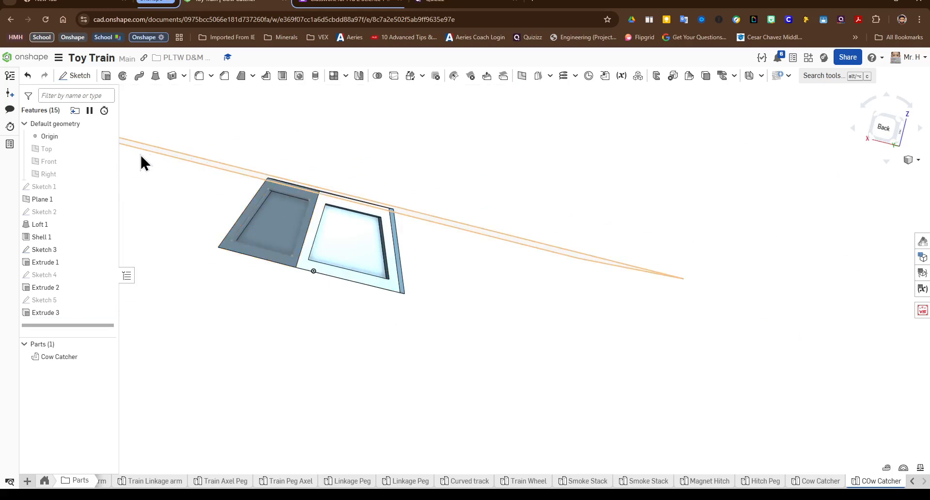
left_click(106, 136)
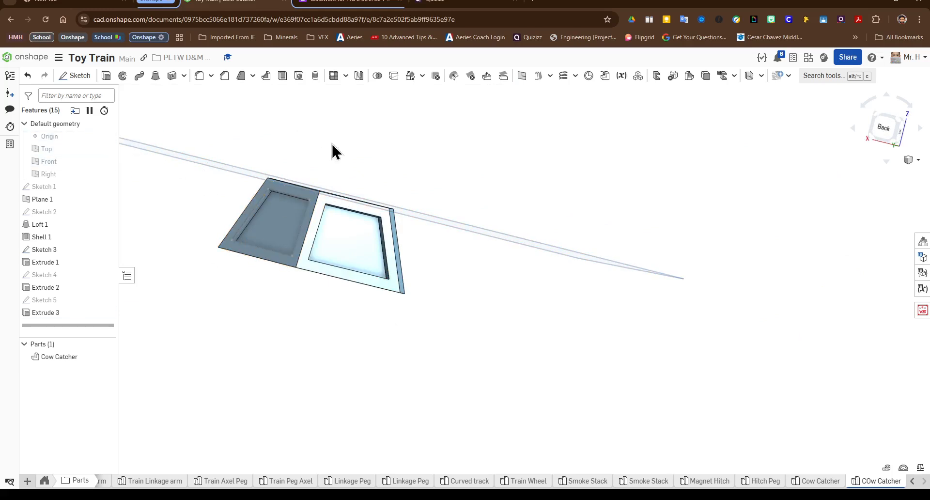